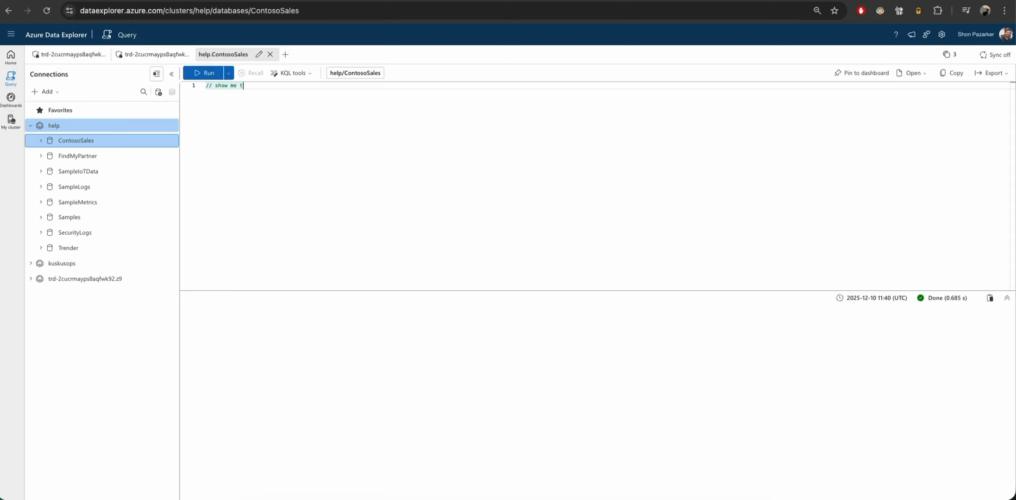
# Complete the query comment as "// show me the top 10 products by total sales" and have Kusto Assistant generate a query from it
pyautogui.write('he top 10 products by total sale')
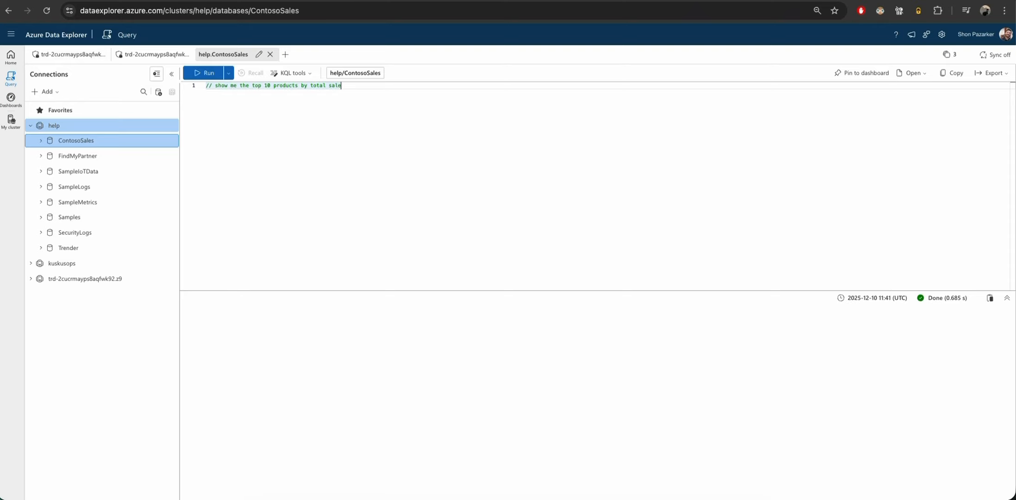
pyautogui.write('s')
pyautogui.press('super+k')
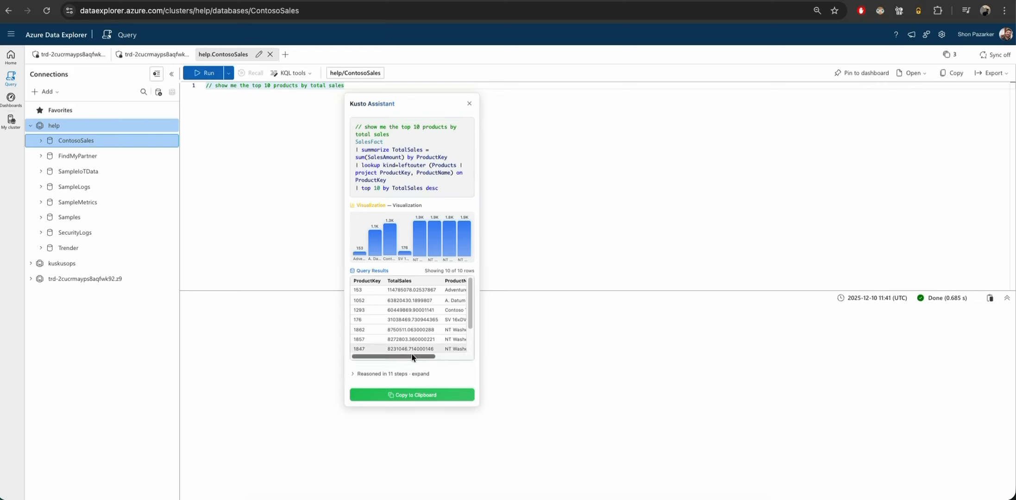
# Expand the assistant's reasoning steps and examine the kusto_describe_database call with its input arguments
pyautogui.moveTo(411, 356)
pyautogui.mouseDown()
pyautogui.moveTo(449, 358)
pyautogui.moveTo(407, 359)
pyautogui.mouseUp()
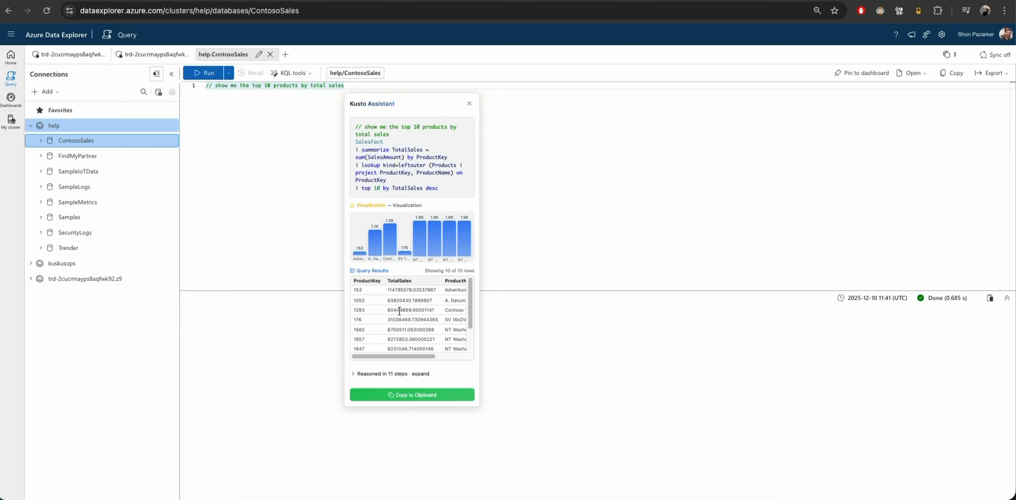
pyautogui.click(411, 375)
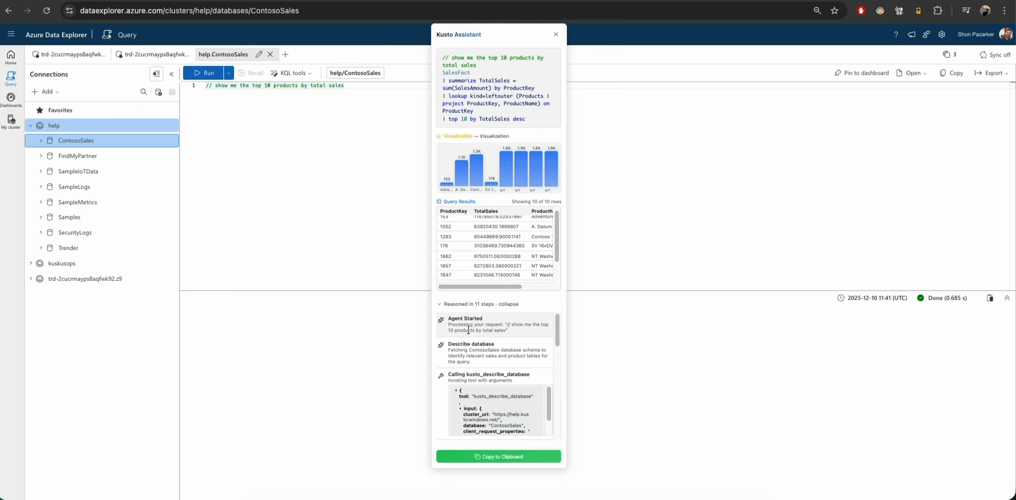
pyautogui.scroll(-1, 468, 354)
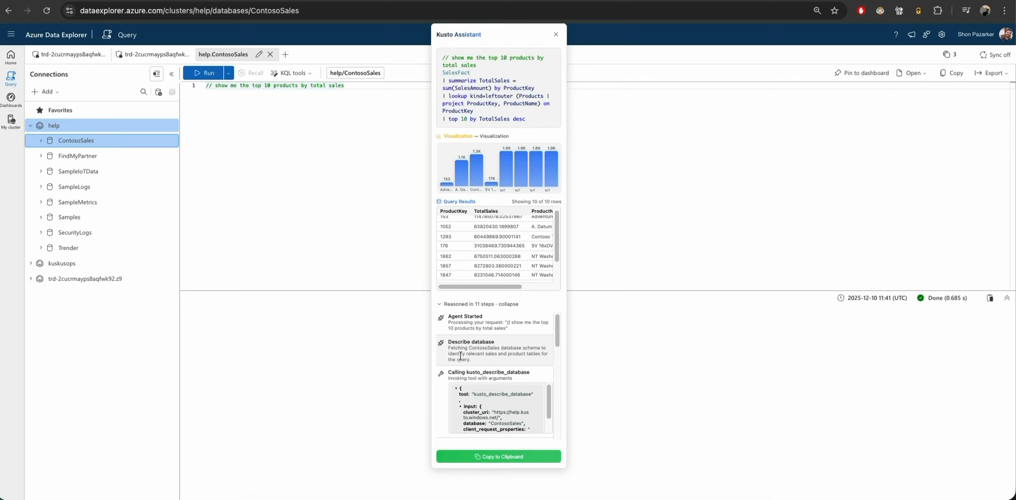
pyautogui.scroll(-1, 460, 356)
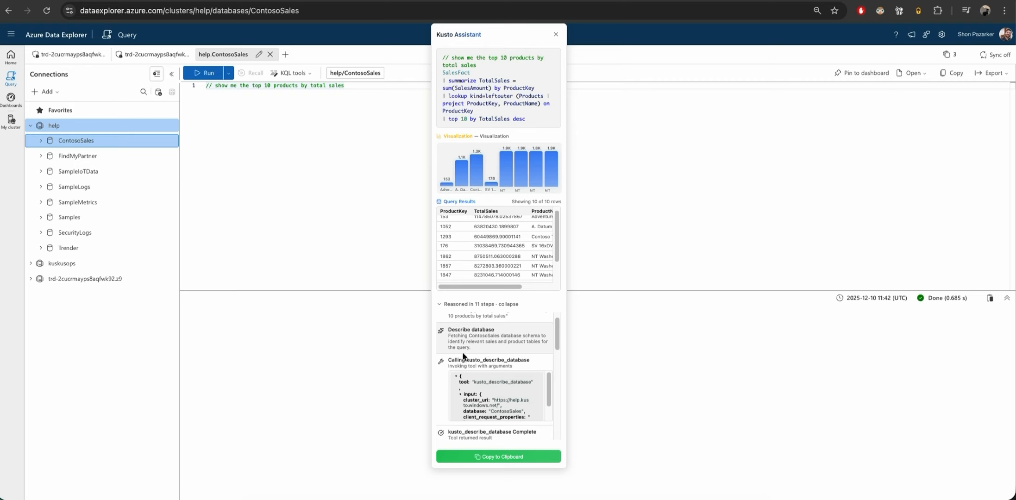
pyautogui.scroll(-1, 438, 382)
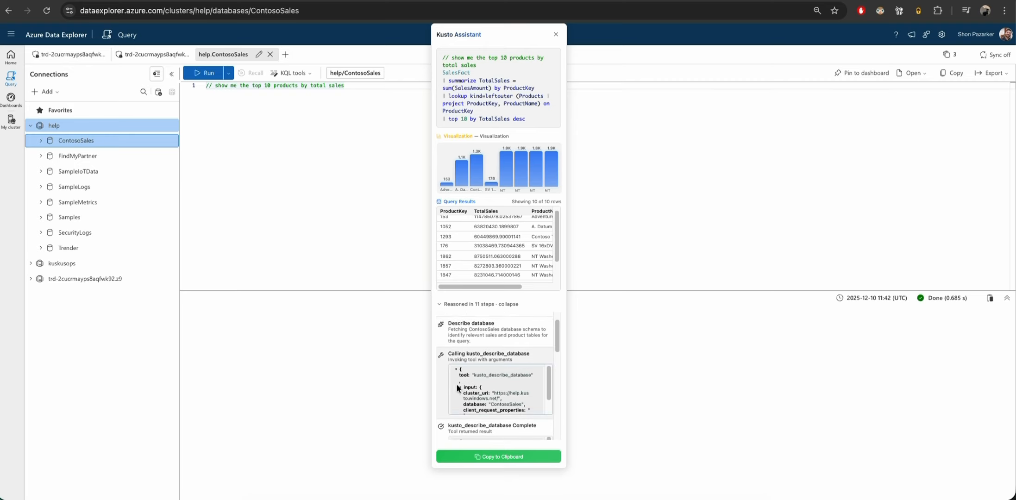
pyautogui.scroll(-2, 459, 385)
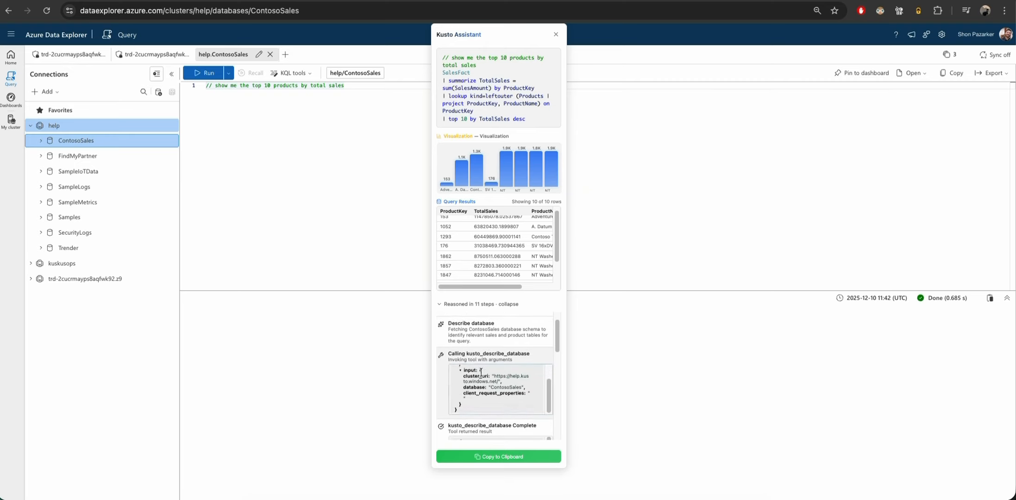
pyautogui.scroll(-1, 463, 353)
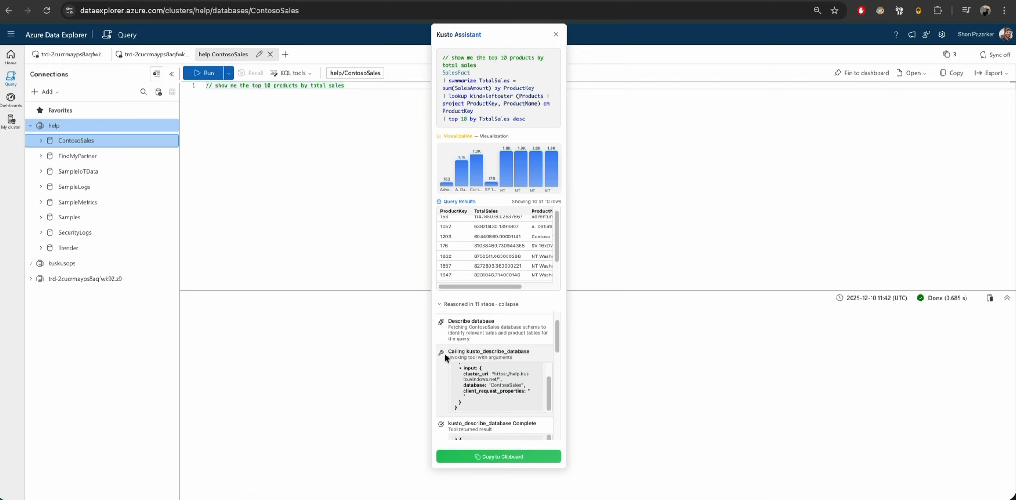
pyautogui.scroll(-1, 443, 366)
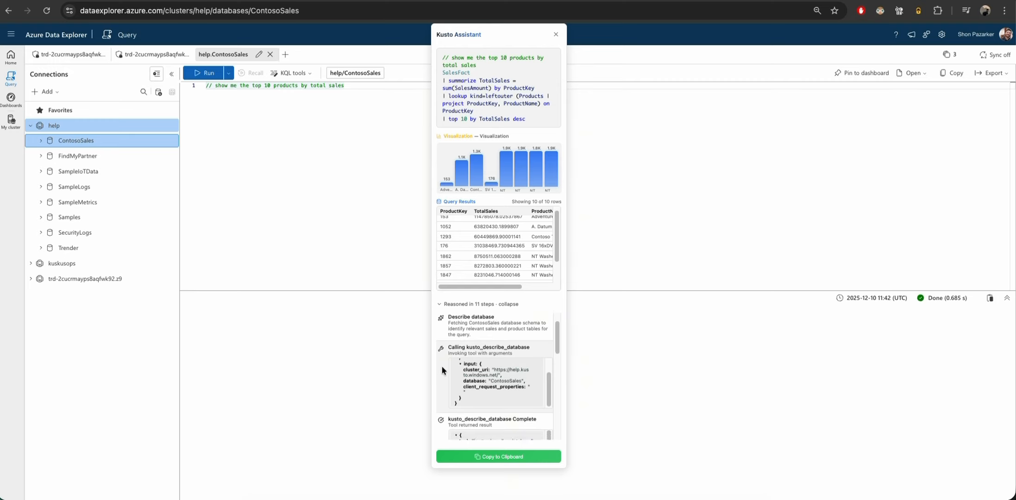
pyautogui.scroll(-2, 443, 378)
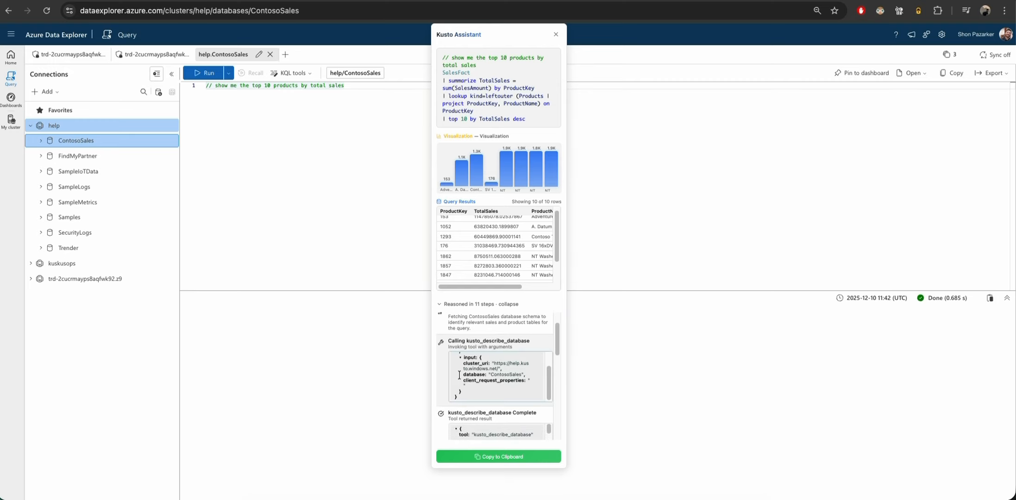
# Inspect the data fields in the kusto_describe_database result, collapsing each one and finally the whole data node
pyautogui.scroll(-5, 459, 375)
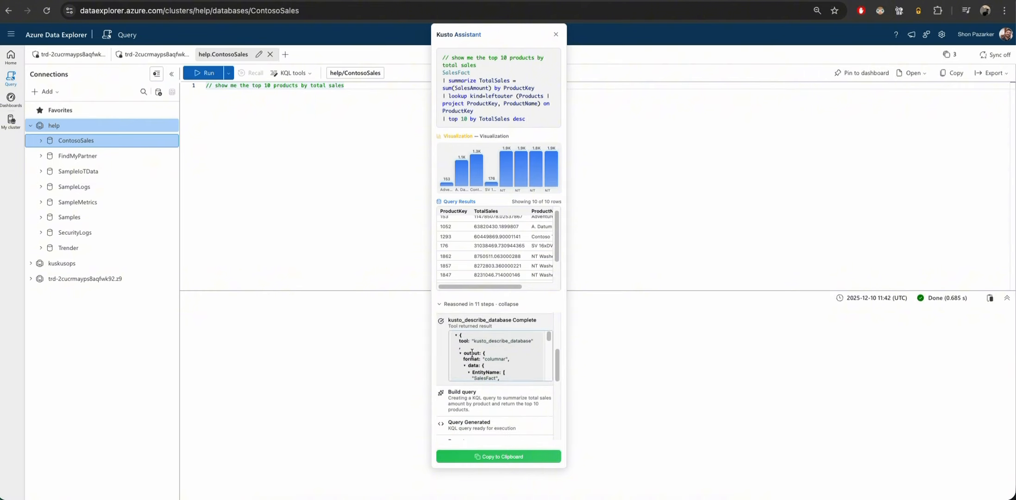
pyautogui.scroll(-2, 471, 353)
pyautogui.click(475, 355)
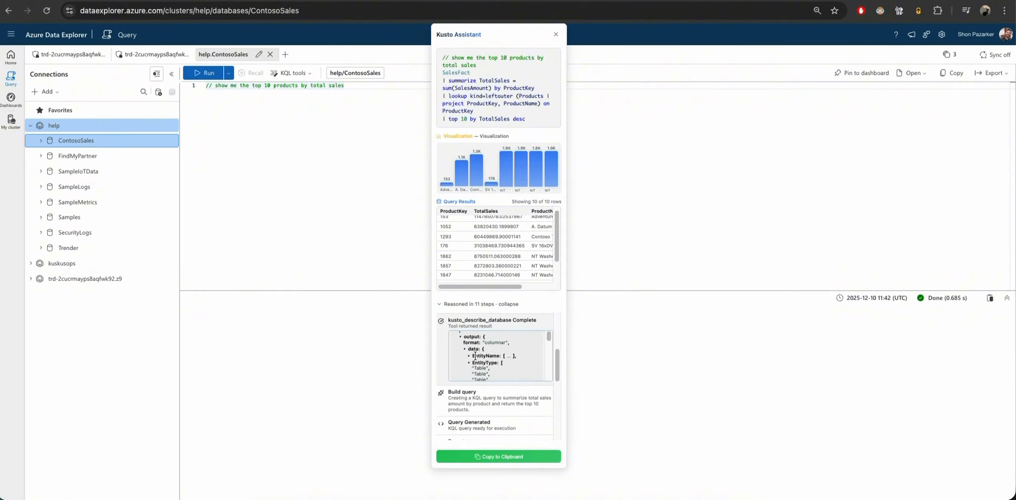
pyautogui.scroll(-5, 475, 356)
pyautogui.click(469, 335)
pyautogui.scroll(1, 470, 348)
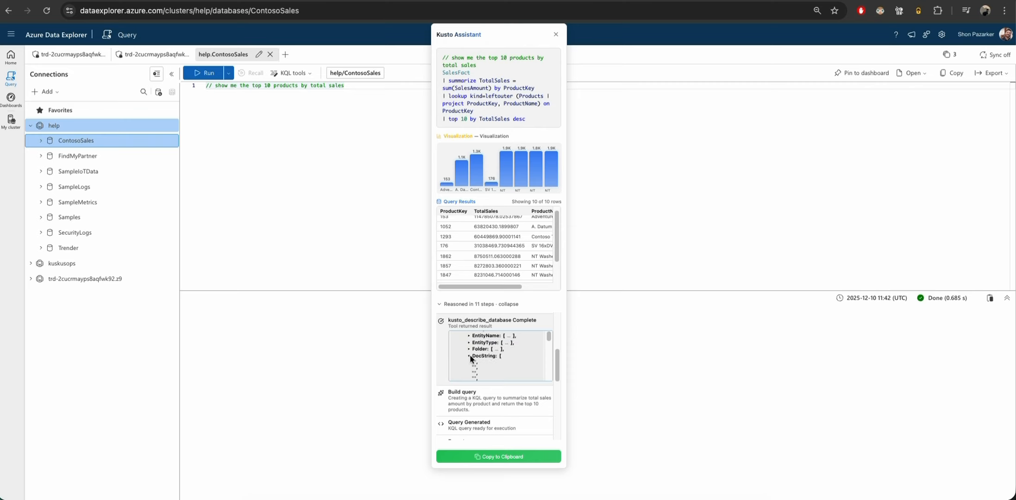
pyautogui.scroll(-4, 472, 351)
pyautogui.scroll(4, 476, 349)
pyautogui.click(469, 351)
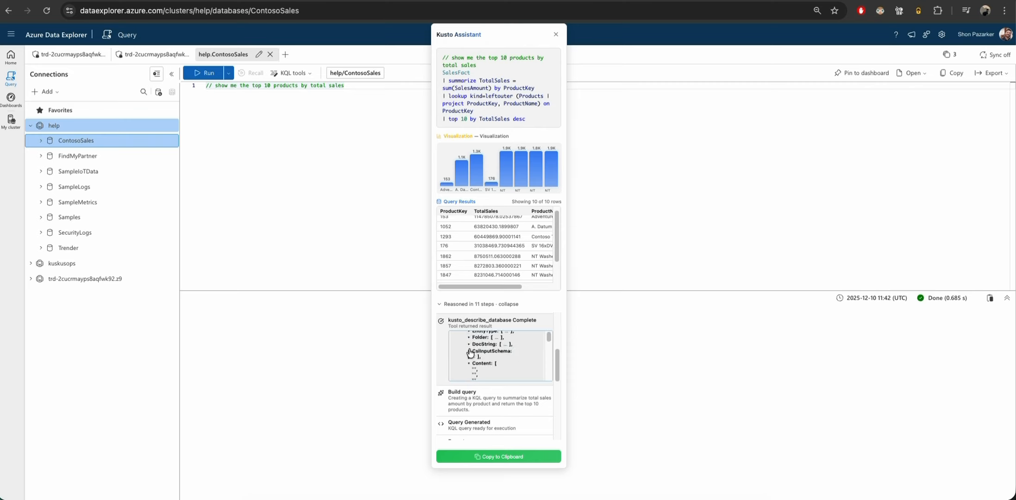
pyautogui.scroll(5, 470, 353)
pyautogui.click(463, 338)
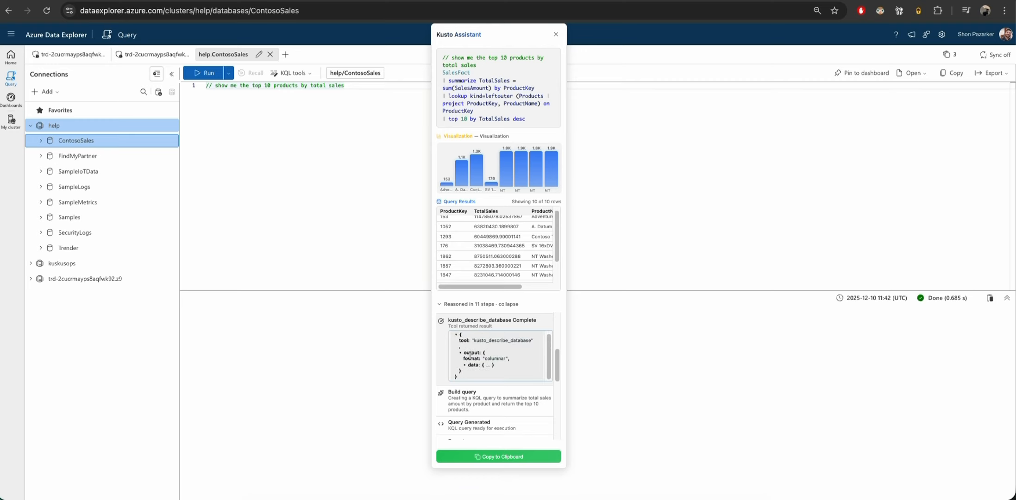
# Review the remaining reasoning steps, from building the query through the kusto_query call and its returned result
pyautogui.scroll(-1, 476, 391)
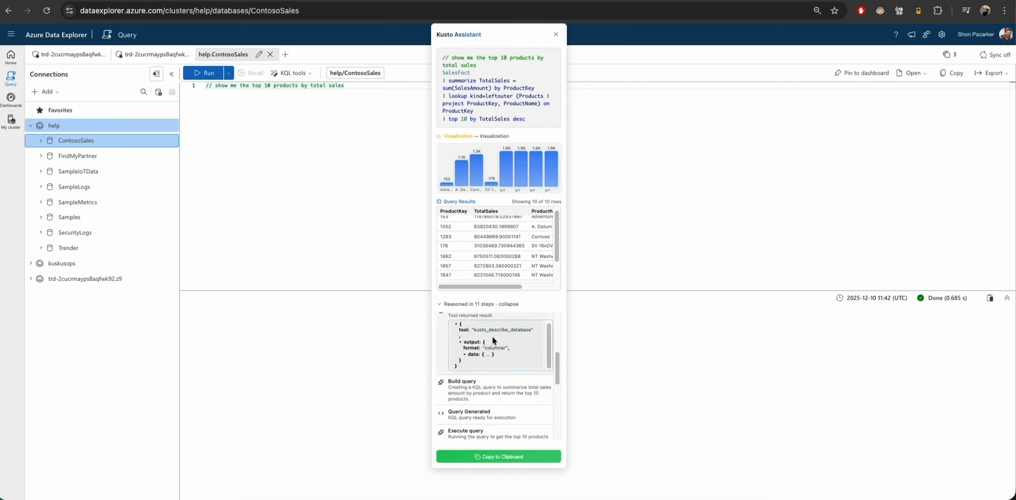
pyautogui.scroll(-1, 492, 382)
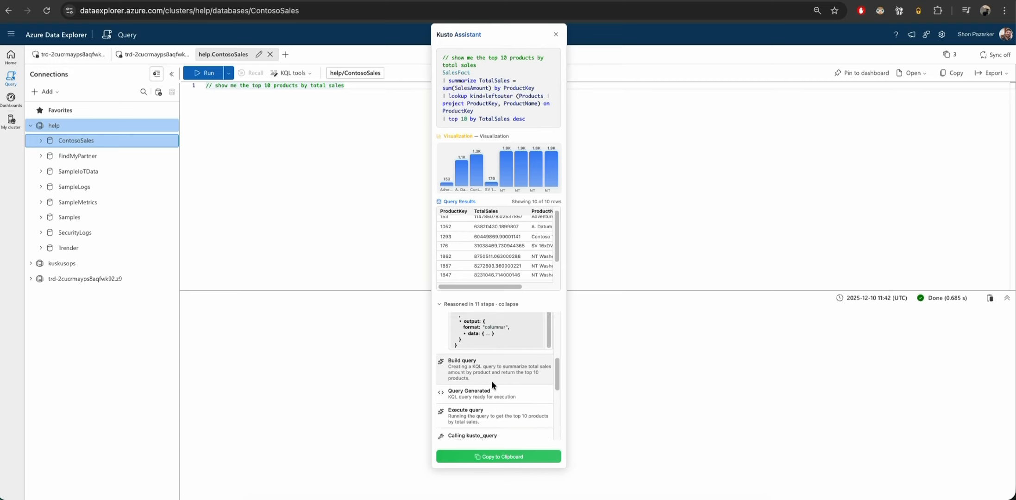
pyautogui.scroll(-1, 492, 381)
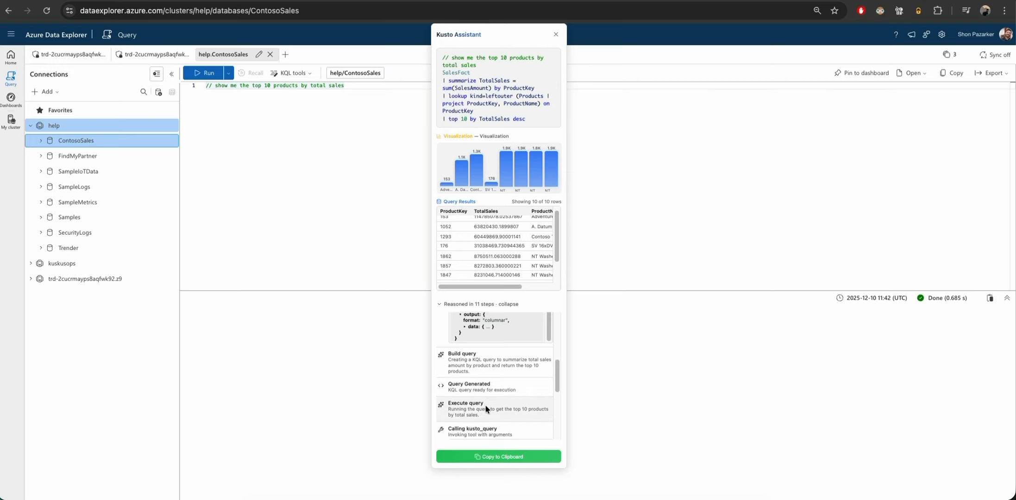
pyautogui.scroll(-2, 475, 402)
pyautogui.scroll(-1, 472, 404)
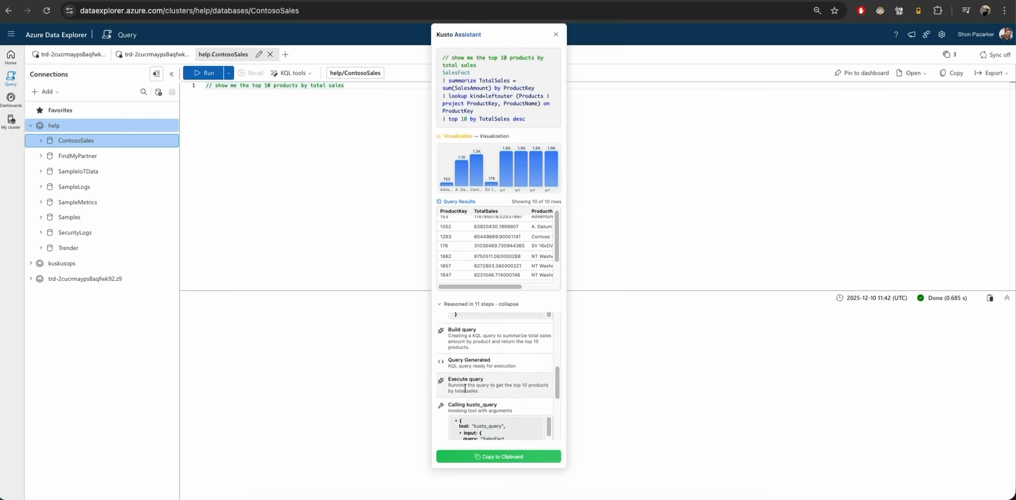
pyautogui.scroll(-3, 462, 379)
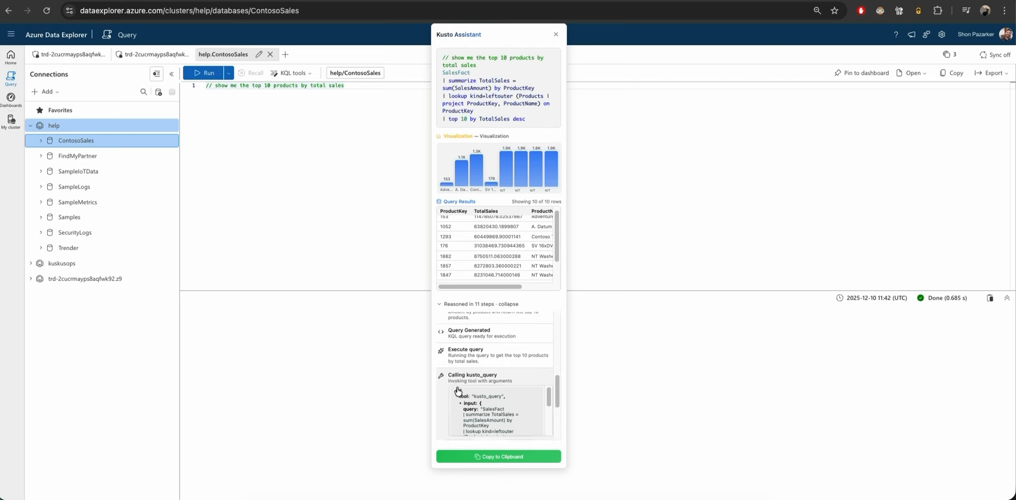
pyautogui.scroll(-1, 480, 405)
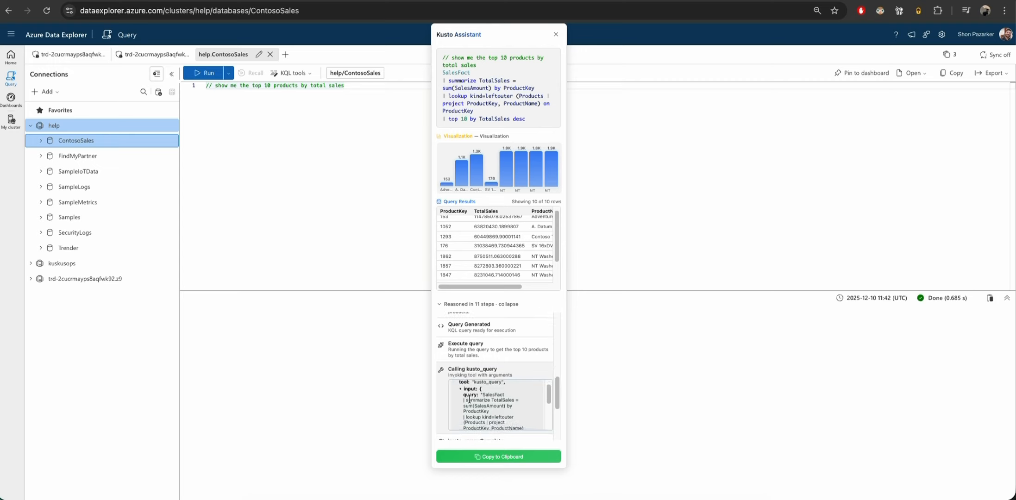
pyautogui.scroll(-8, 473, 394)
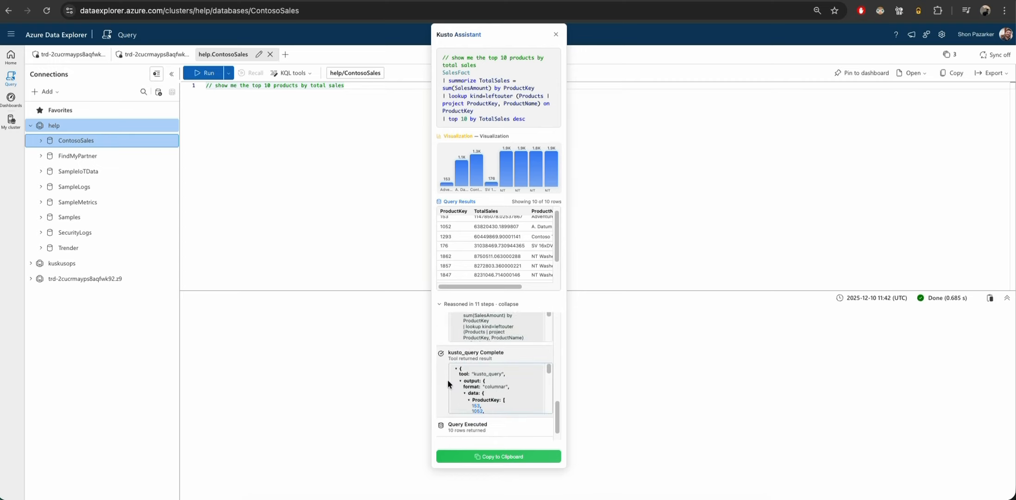
pyautogui.scroll(-2, 479, 391)
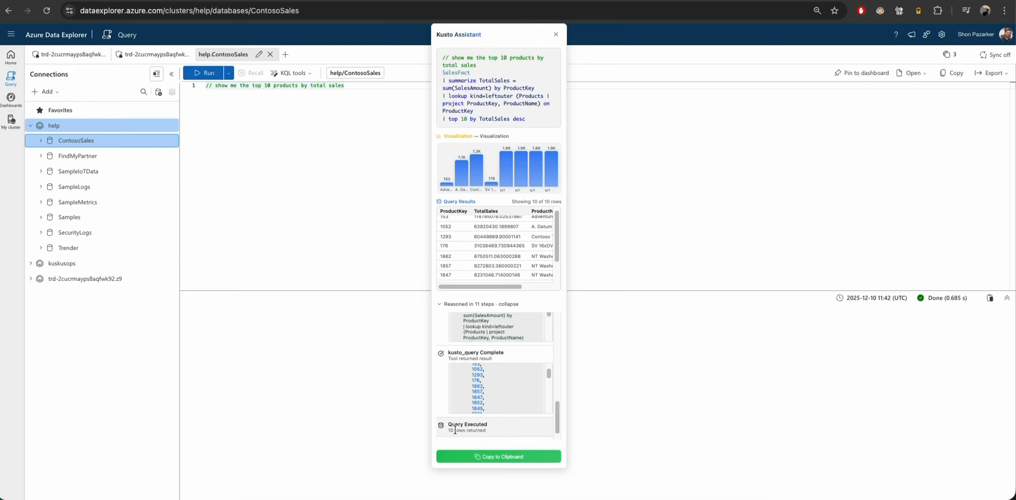
# Replace the editor's contents with the assistant's generated top 10 products query and run it, moving the assistant window aside
pyautogui.click(501, 456)
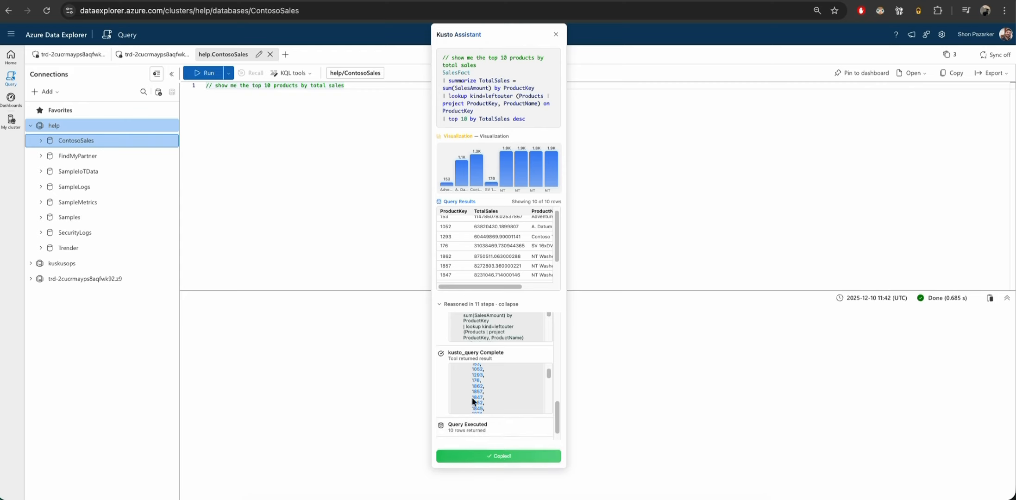
pyautogui.click(360, 220)
pyautogui.hotkey('ctrl', 'a')
pyautogui.hotkey('ctrl', 'v')
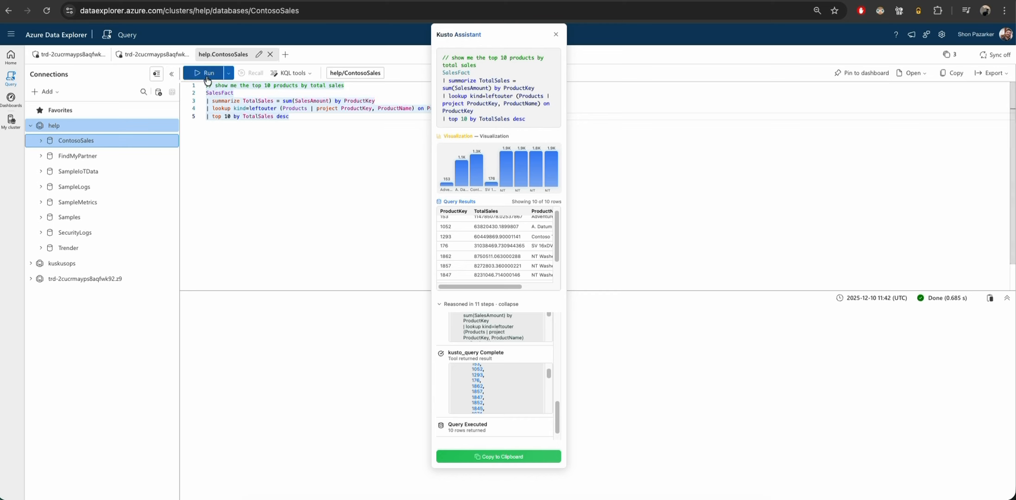
pyautogui.click(207, 76)
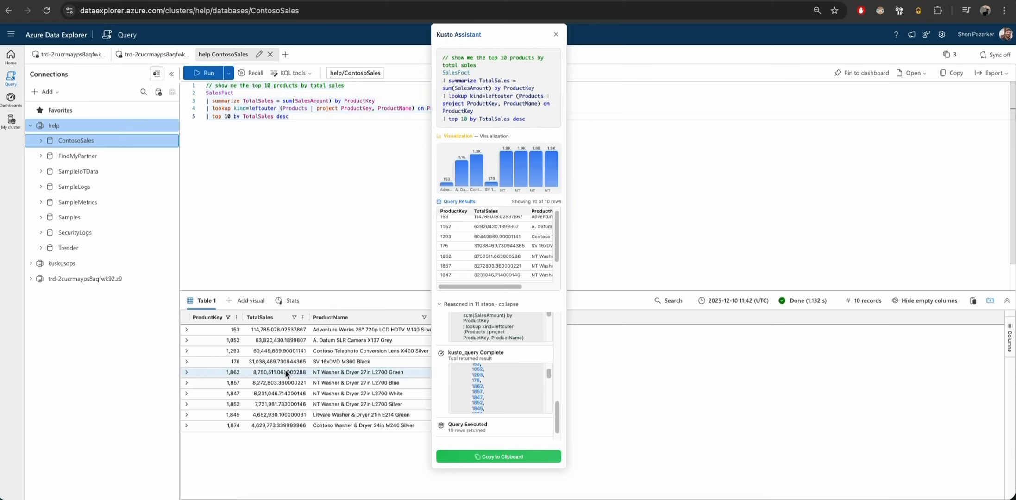
pyautogui.moveTo(475, 43); pyautogui.dragTo(574, 43)
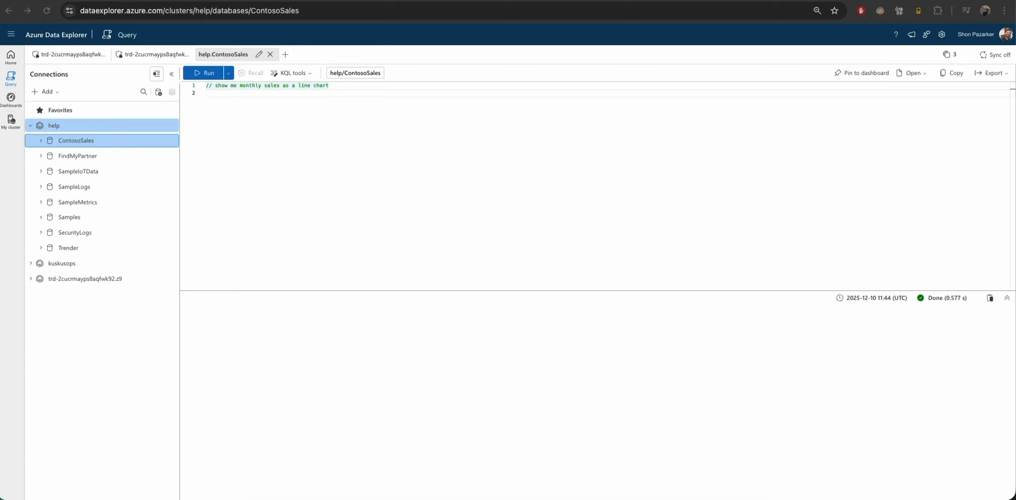
# Have Kusto Assistant generate a query from the comment "// show me monthly sales as a line chart"
pyautogui.tripleClick(256, 86)
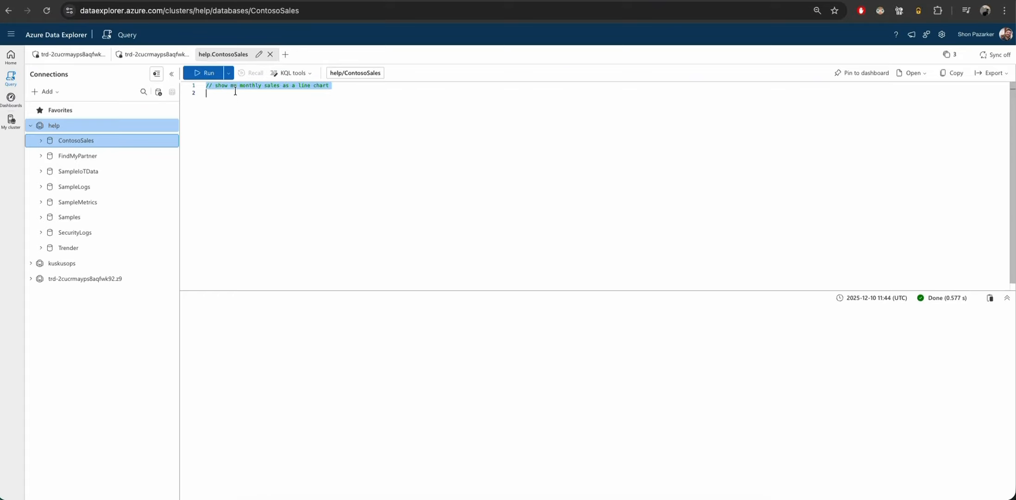
pyautogui.press('super+k')
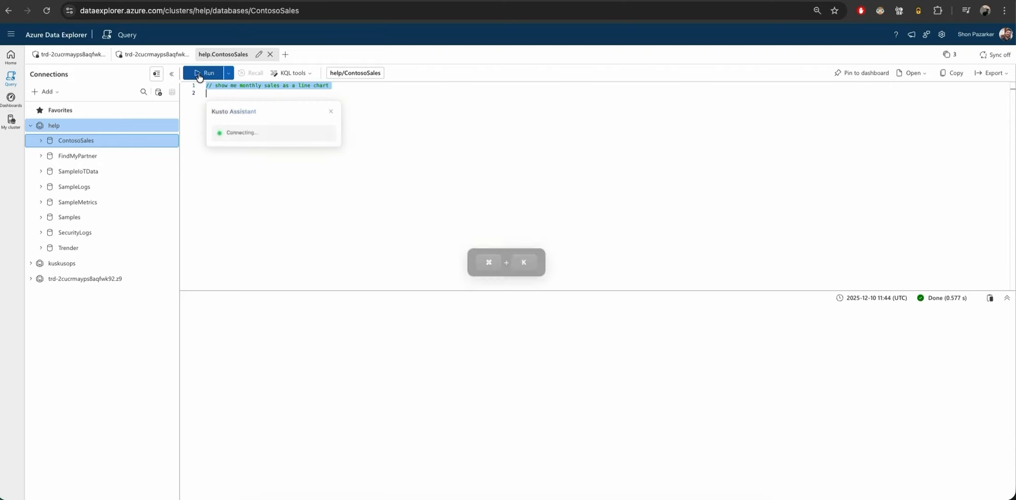
pyautogui.moveTo(283, 114); pyautogui.dragTo(429, 90)
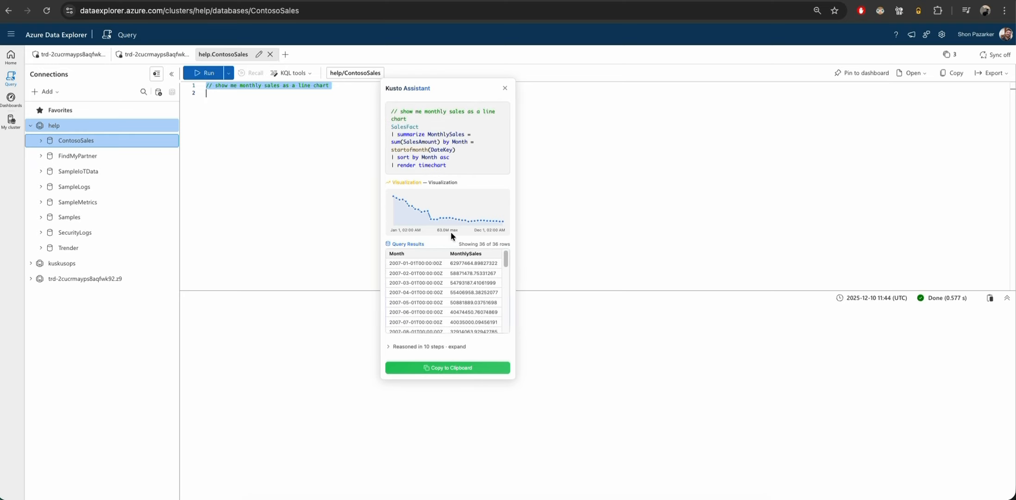
# Expand the assistant's reasoning for the monthly sales query and review its steps through to the visualization
pyautogui.click(444, 347)
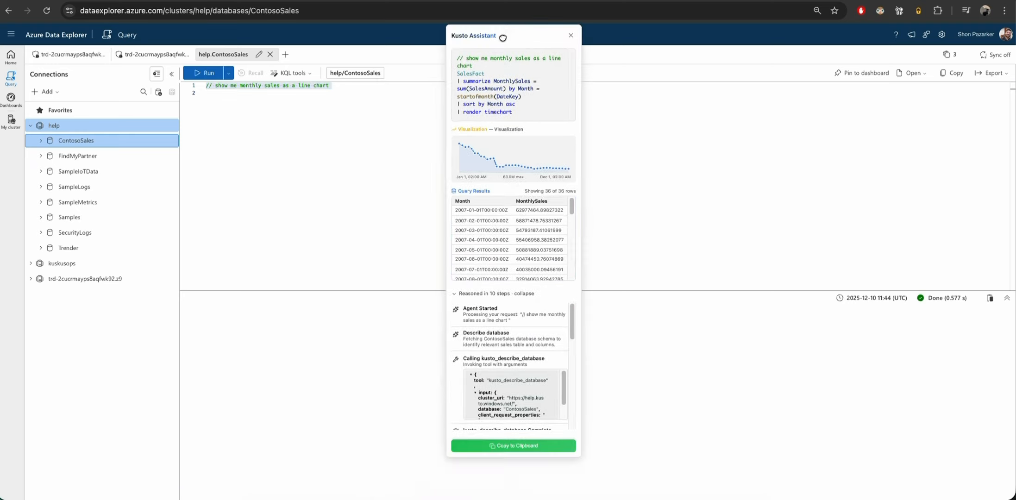
pyautogui.scroll(-5, 463, 349)
pyautogui.scroll(-2, 462, 348)
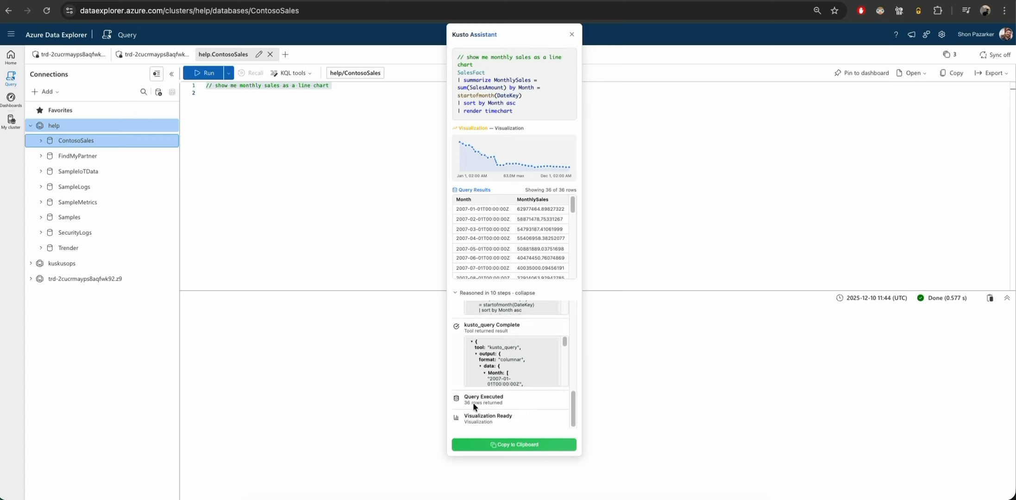
# Replace the monthly sales comment in the editor with the assistant's generated timechart query and run it
pyautogui.click(492, 445)
pyautogui.click(301, 172)
pyautogui.hotkey('ctrl', 'v')
pyautogui.hotkey('shift', 'Return')
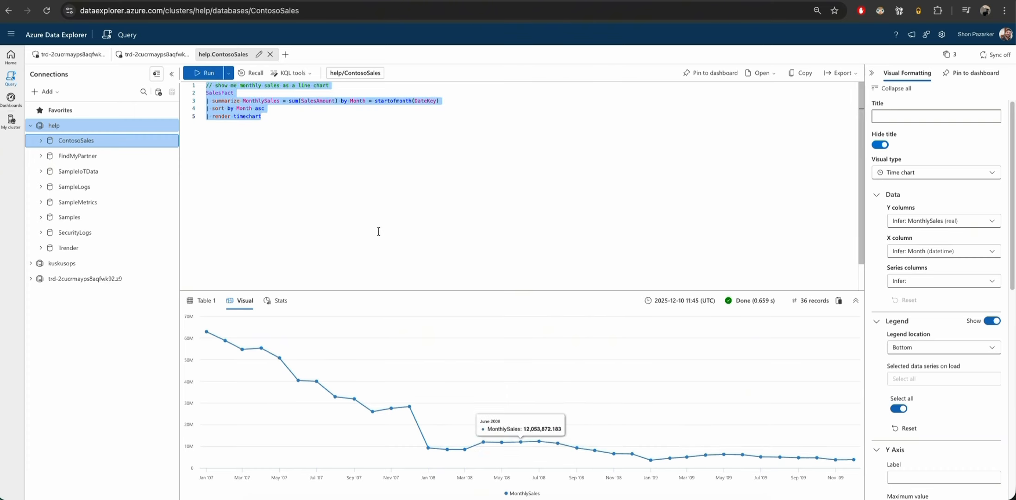
pyautogui.click(337, 182)
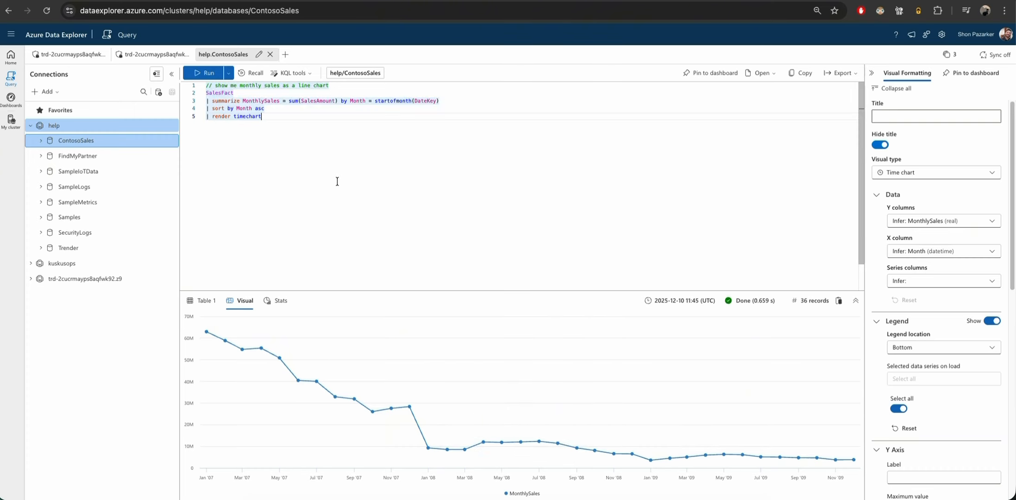
# Have Kusto Assistant generate a query from the comment "// show me sales by product category as pie chart", replacing the previous query
pyautogui.press('super+a')
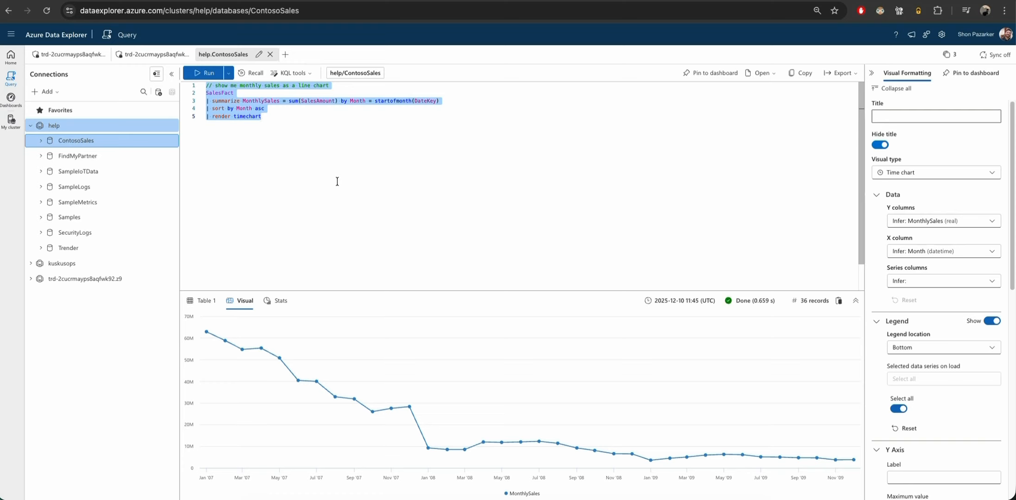
pyautogui.write('// show m')
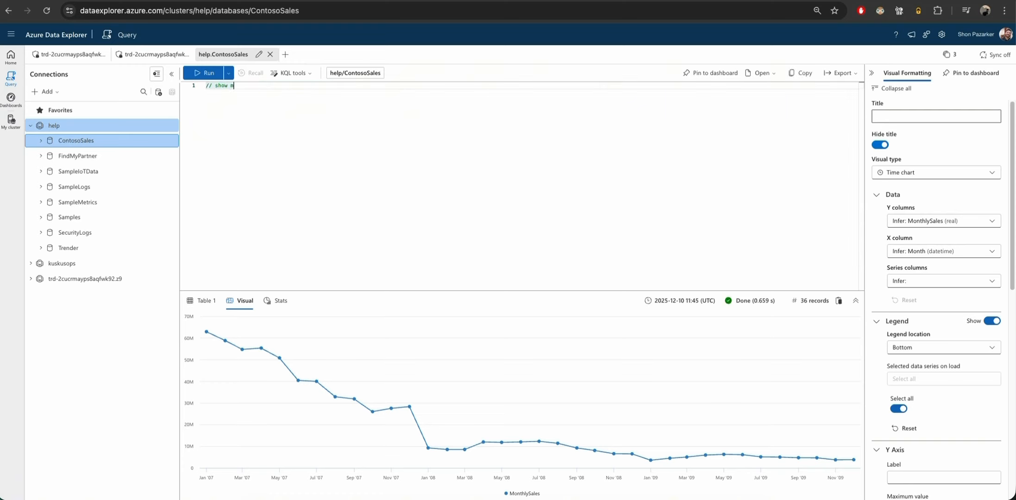
pyautogui.write('e sales by product category as pie chart')
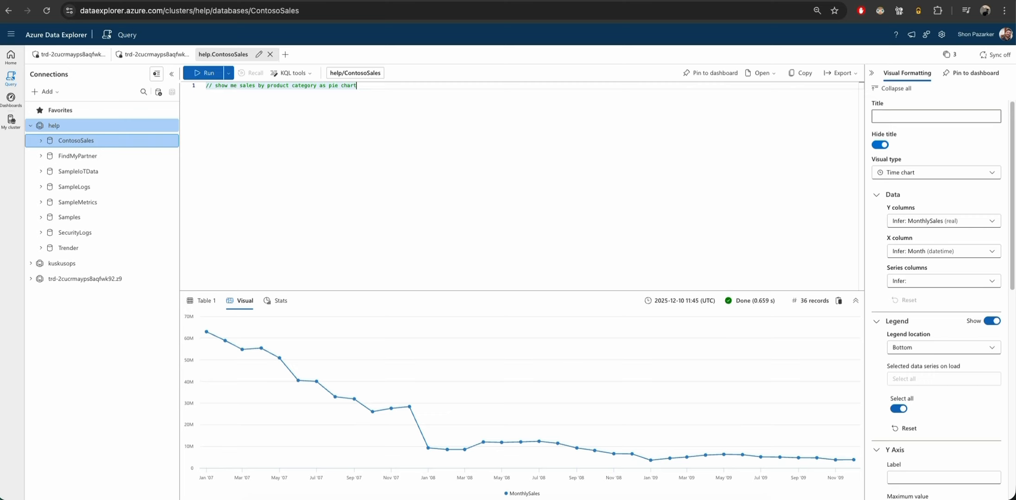
pyautogui.press('super+i')
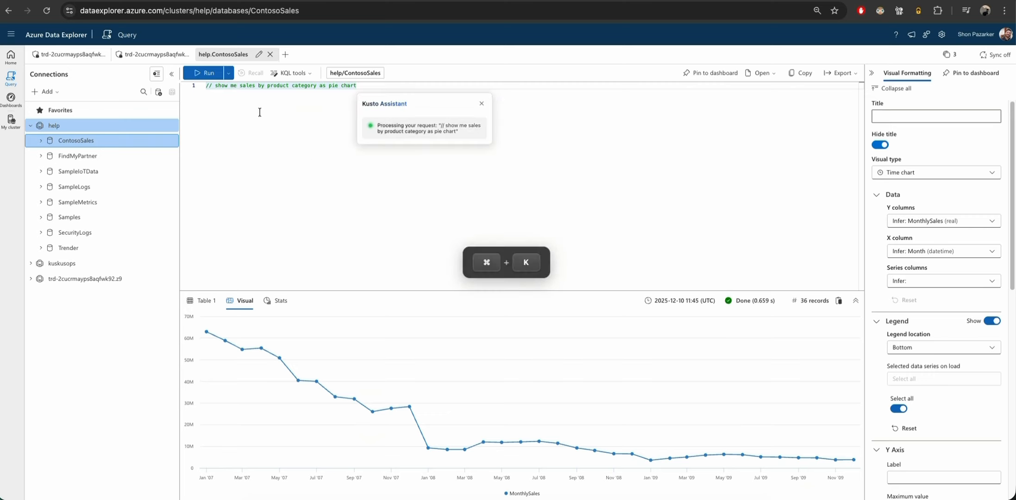
pyautogui.moveTo(396, 103); pyautogui.dragTo(469, 90)
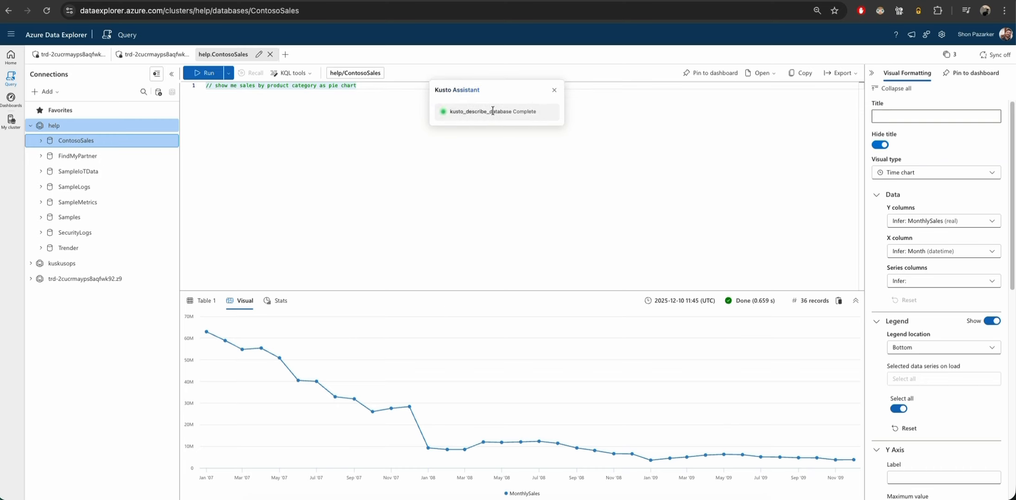
pyautogui.scroll(-1, 479, 136)
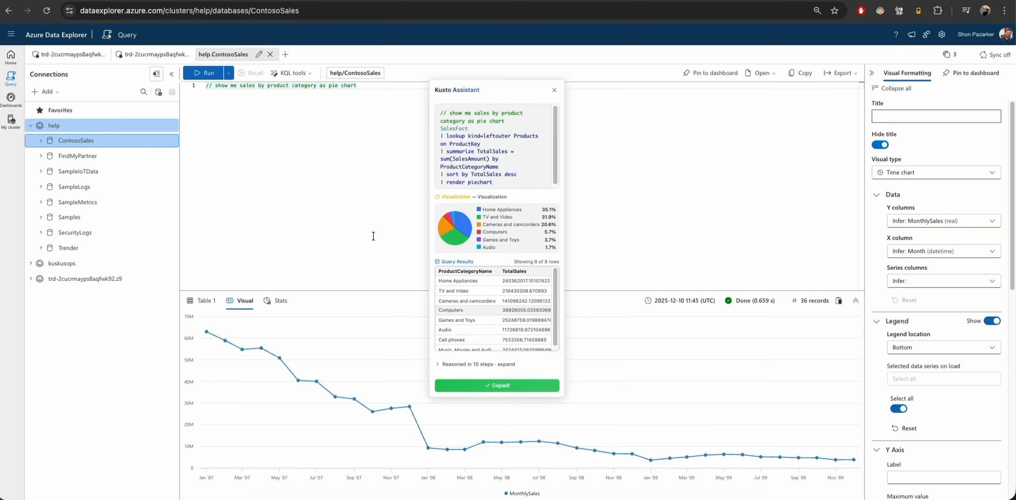
# Replace the comment with the assistant's generated product category piechart query, run it, and compare the chart with the assistant's preview
pyautogui.hotkey('ctrl', 'a')
pyautogui.hotkey('ctrl', 'v')
pyautogui.click(199, 76)
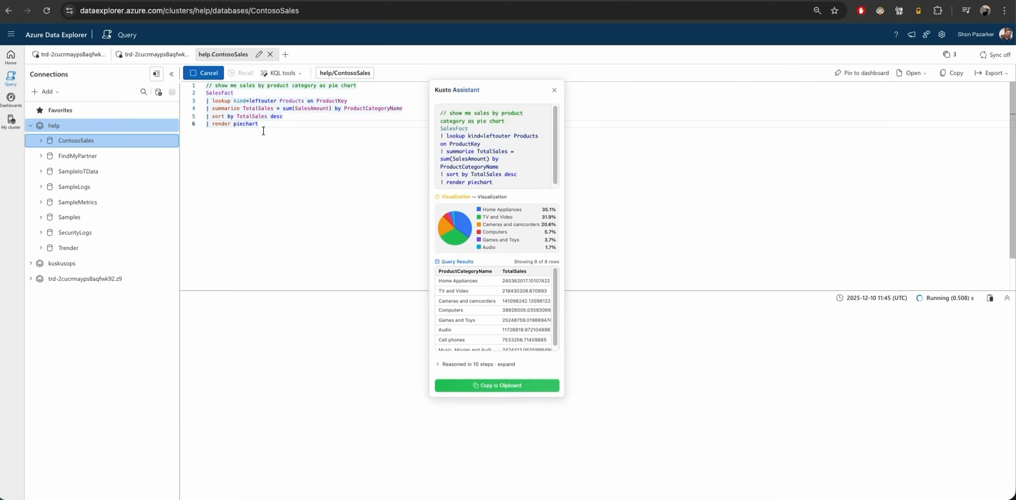
pyautogui.moveTo(479, 93); pyautogui.dragTo(775, 92)
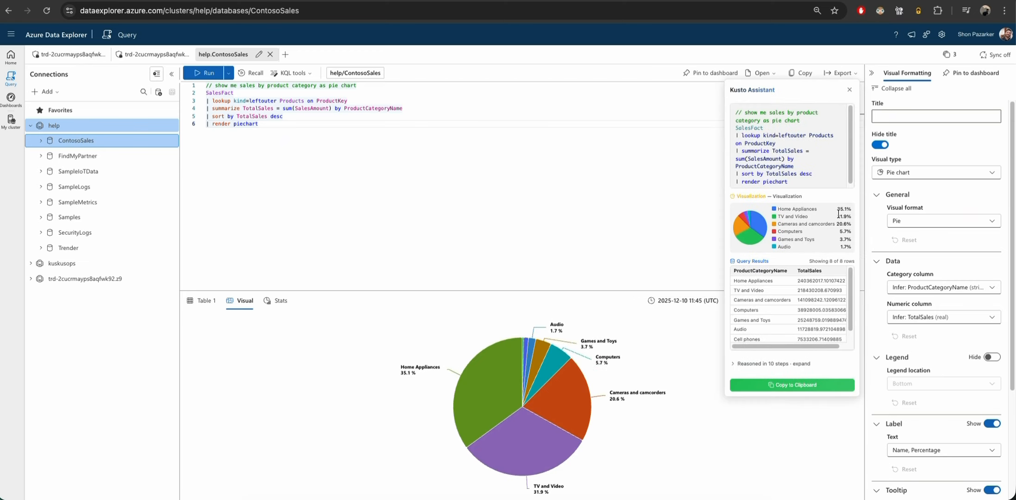
pyautogui.moveTo(836, 209); pyautogui.dragTo(848, 209)
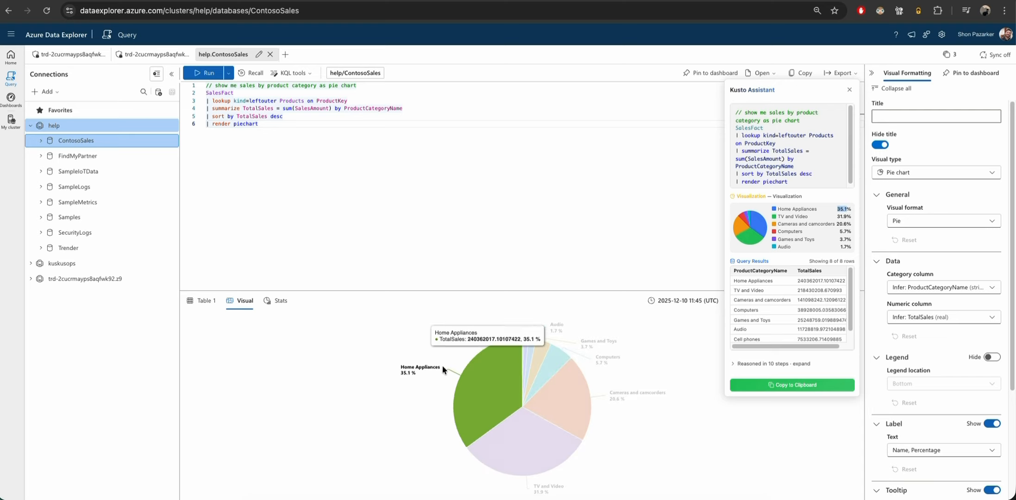
pyautogui.click(838, 247)
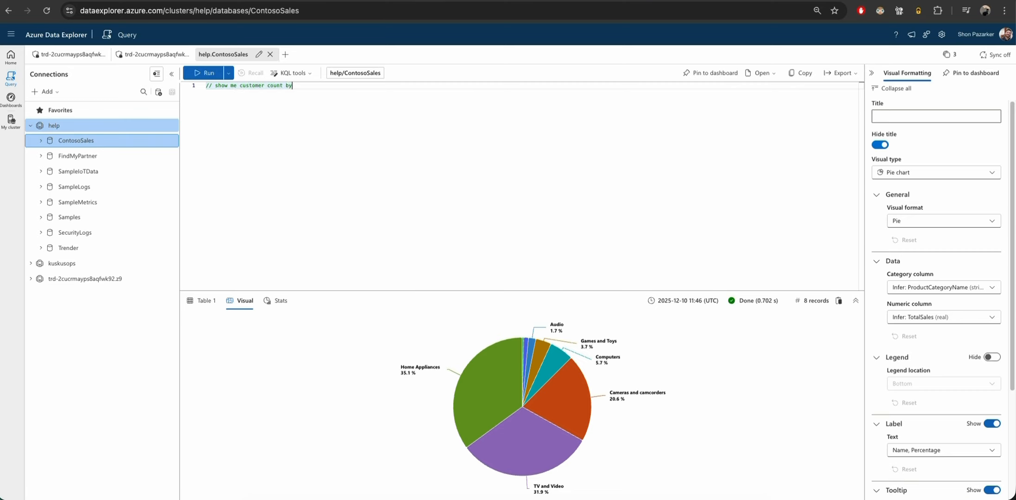
# Have Kusto Assistant generate a query from the comment "// show me customer count by country as bar chart"
pyautogui.write('country as bar chart')
pyautogui.press('super+k')
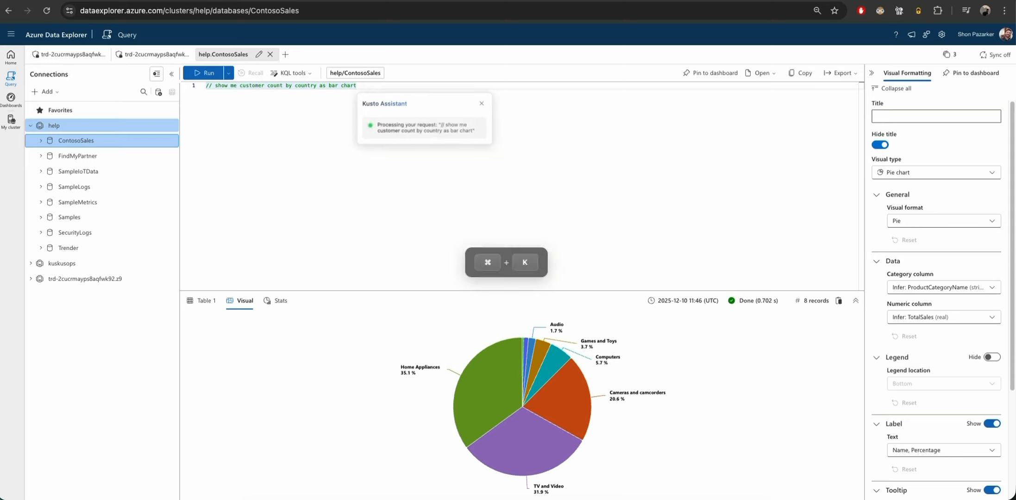
pyautogui.moveTo(401, 109); pyautogui.dragTo(403, 77)
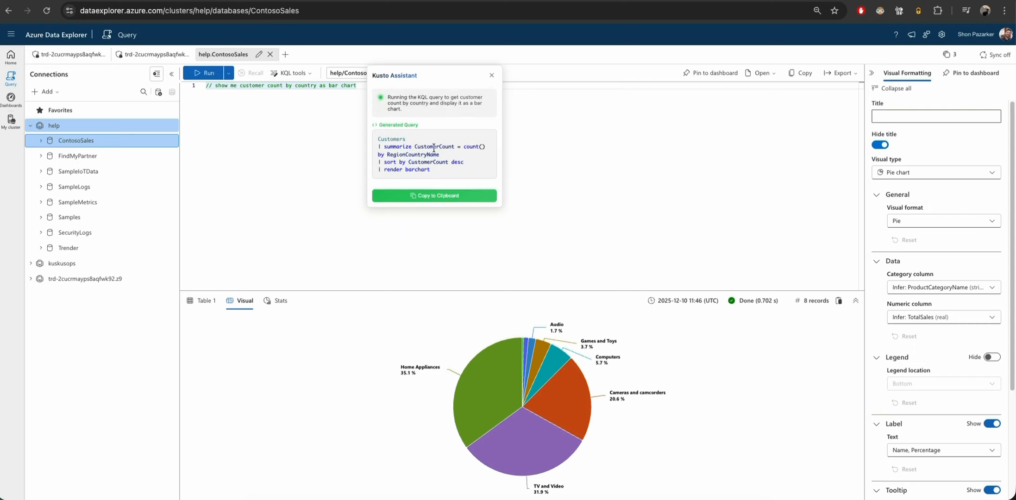
pyautogui.moveTo(405, 73); pyautogui.dragTo(447, 87)
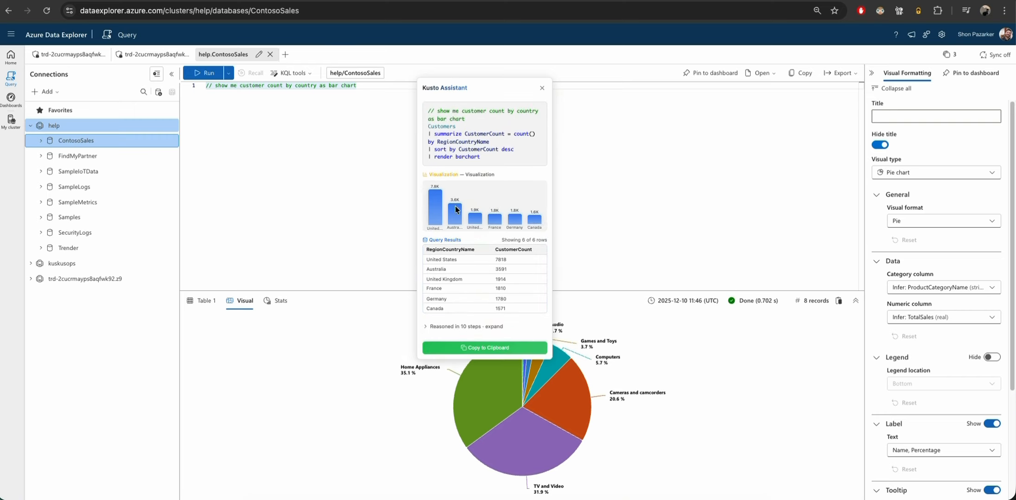
# Copy the assistant's generated customer count barchart query over the editor's contents and run it
pyautogui.click(492, 348)
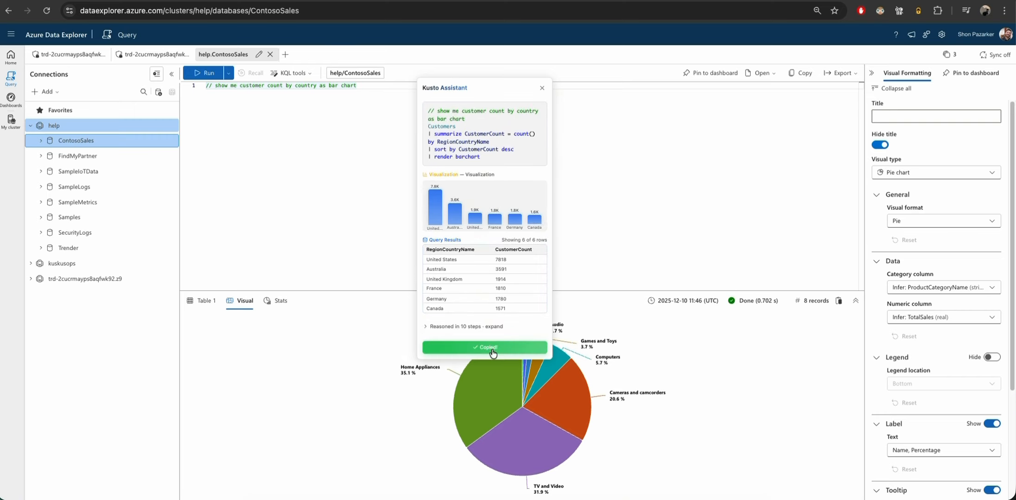
pyautogui.click(297, 180)
pyautogui.hotkey('ctrl', 'a')
pyautogui.hotkey('ctrl', 'v')
pyautogui.hotkey('shift', 'Return')
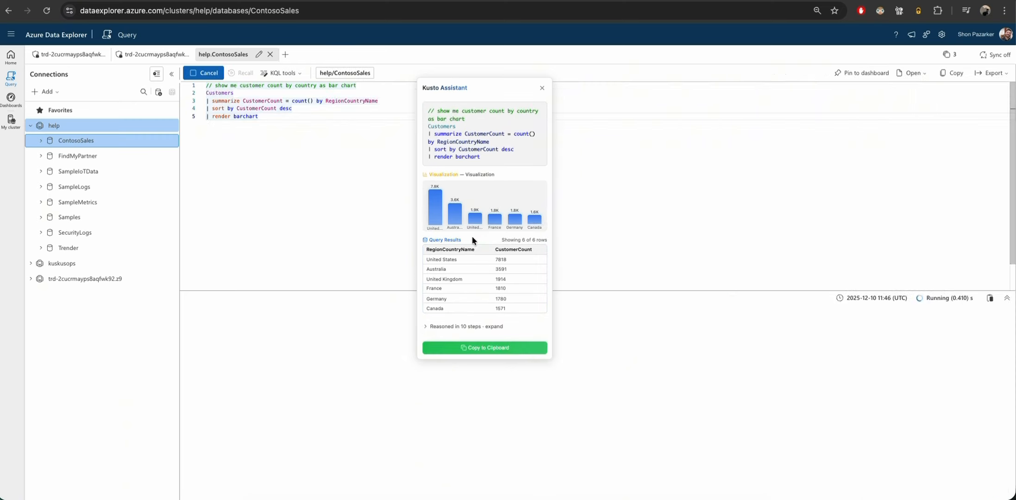
# Review the assistant's reasoning steps for the customer count query, collapse them and move the assistant window aside
pyautogui.click(466, 327)
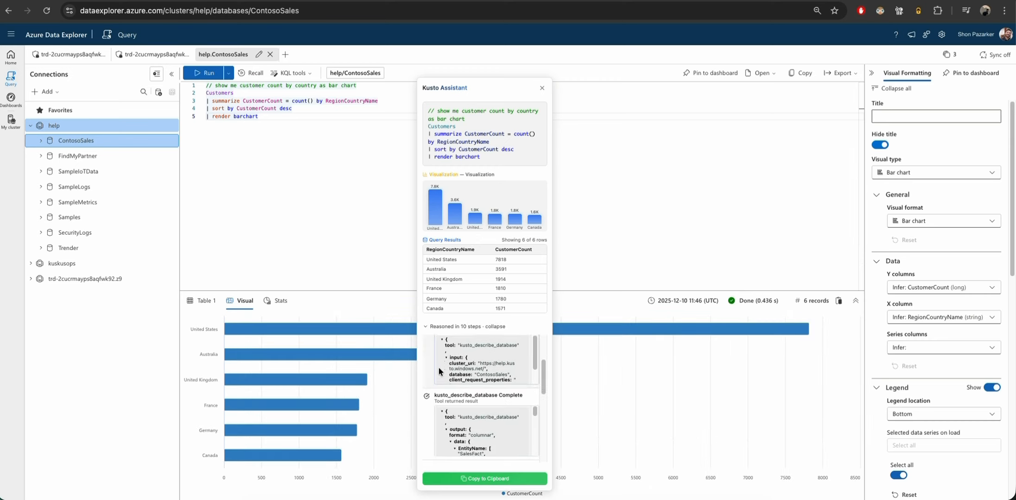
pyautogui.scroll(-10, 438, 367)
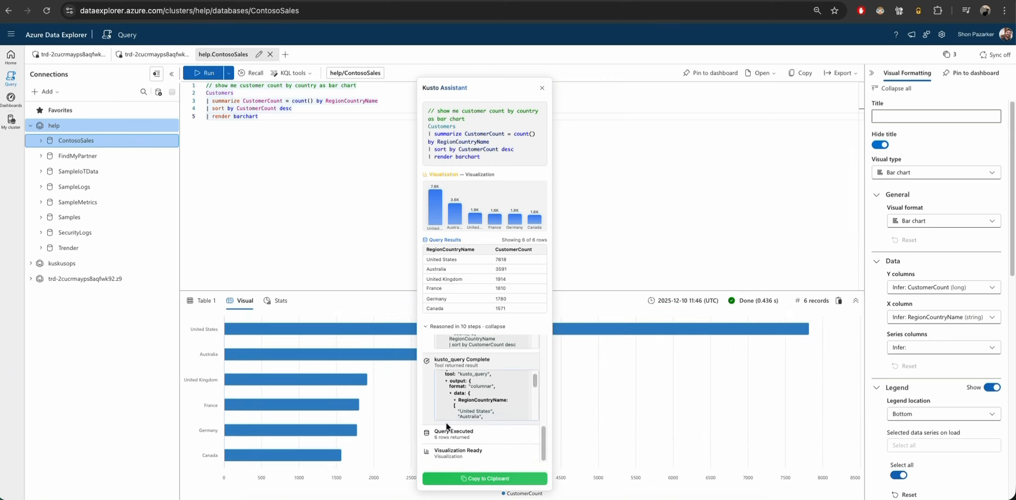
pyautogui.scroll(10, 442, 424)
pyautogui.click(442, 326)
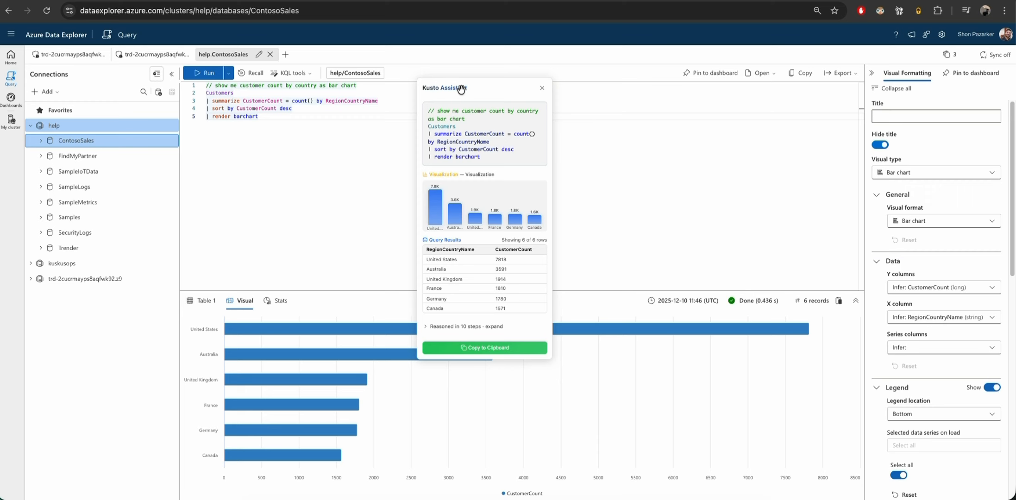
pyautogui.moveTo(461, 89); pyautogui.dragTo(586, 52)
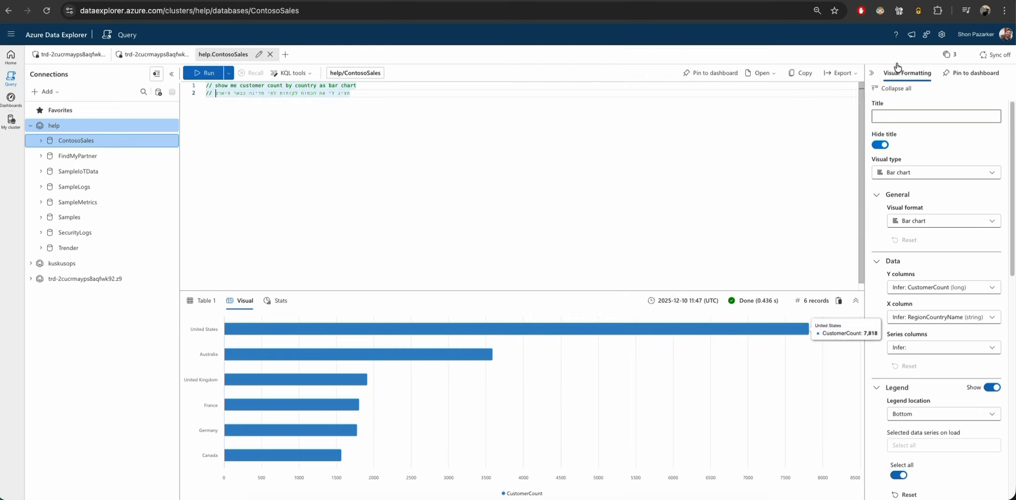
# Set the language to עברית in the Kusto Assistant extension's settings
pyautogui.click(937, 10)
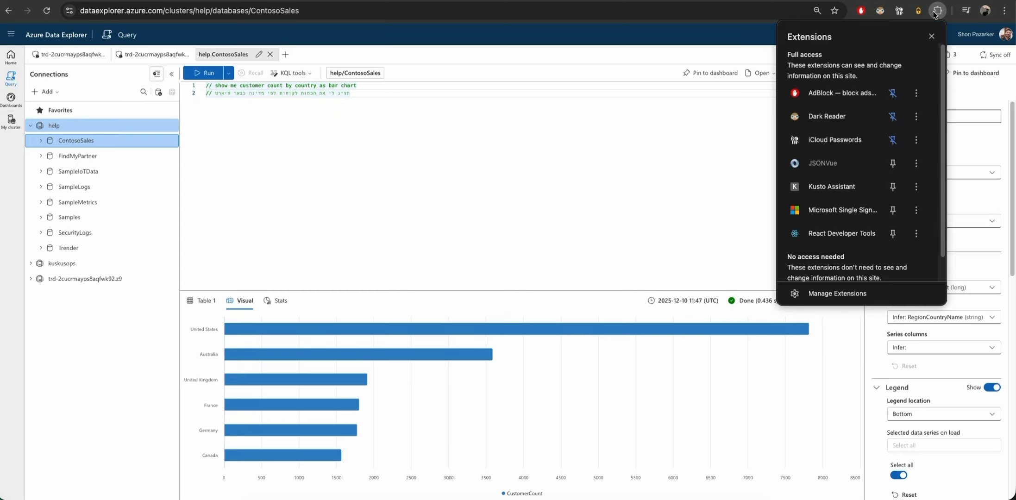
pyautogui.click(829, 185)
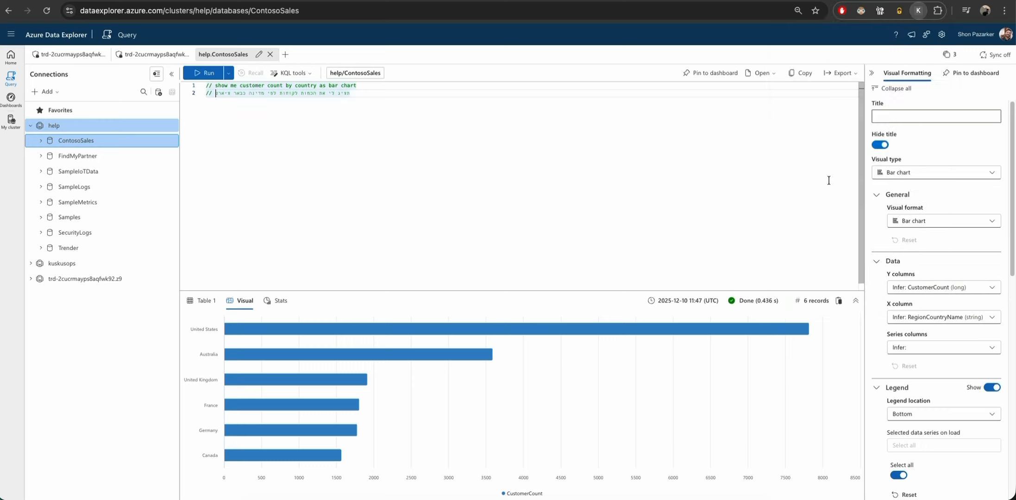
pyautogui.click(872, 71)
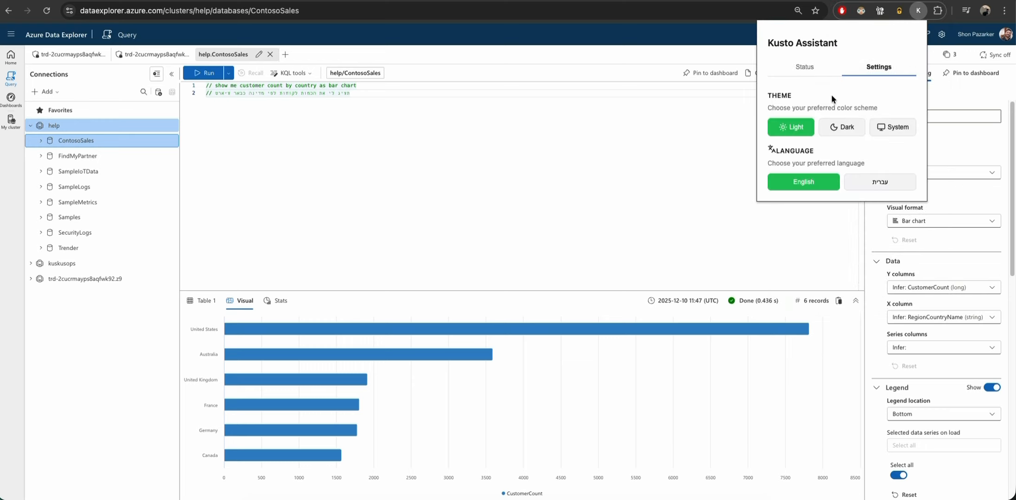
pyautogui.click(884, 185)
# Remove the English comment line and have Kusto Assistant generate a query from the Hebrew customer count by country comment
pyautogui.click(390, 86)
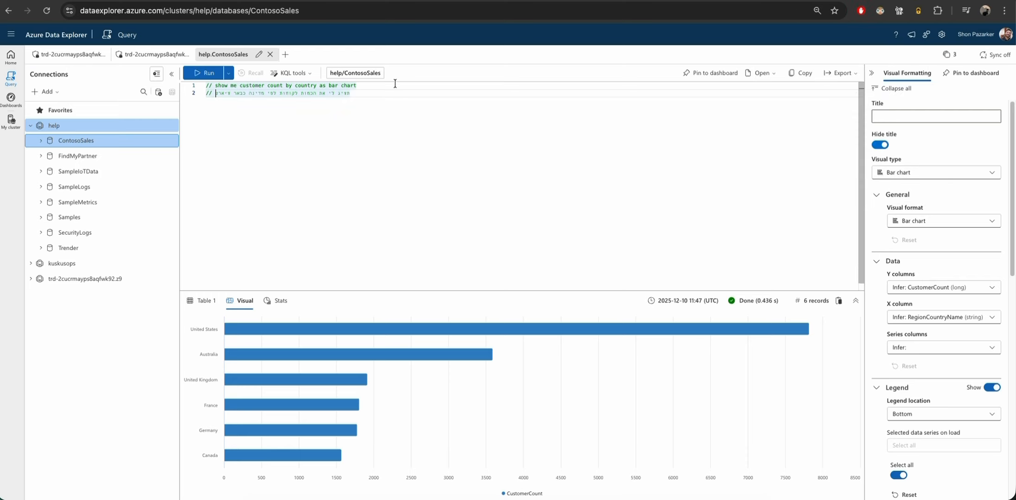
pyautogui.hotkey('ctrl', 'x')
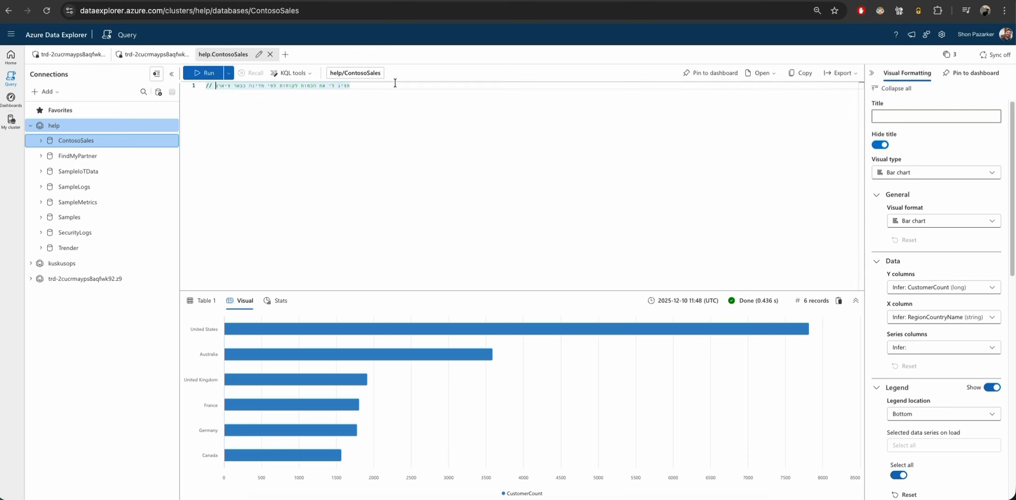
pyautogui.press('super+k')
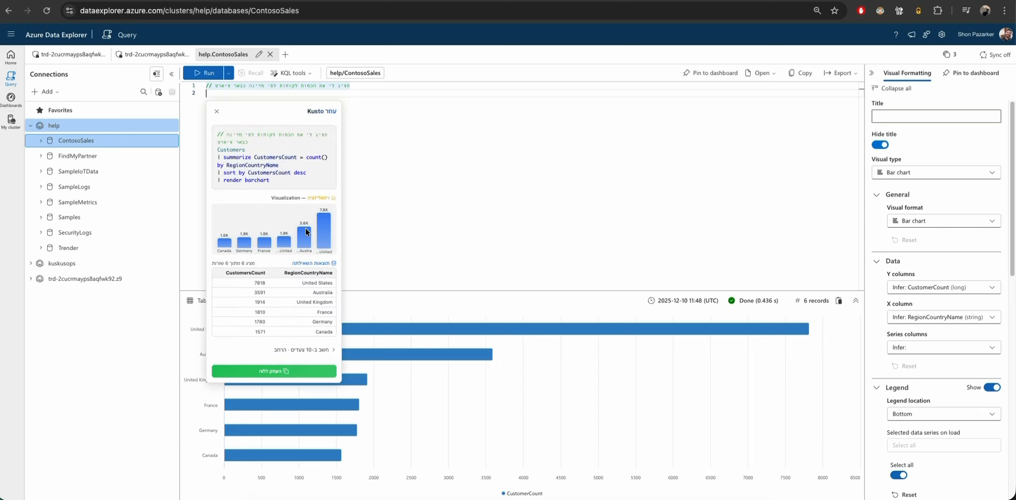
# Expand the assistant's reasoning for the Hebrew request and examine its steps alongside the Hebrew comment in the generated query
pyautogui.click(316, 350)
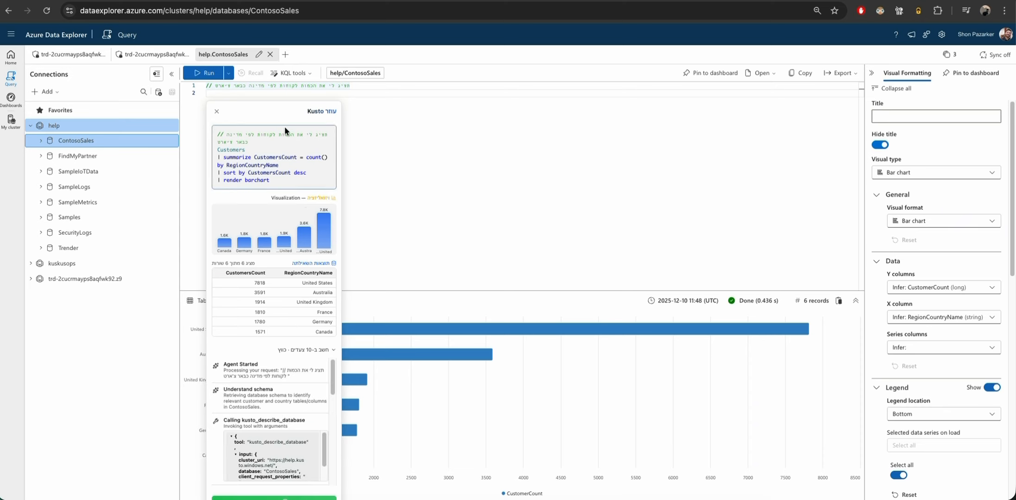
pyautogui.moveTo(281, 114); pyautogui.dragTo(480, 59)
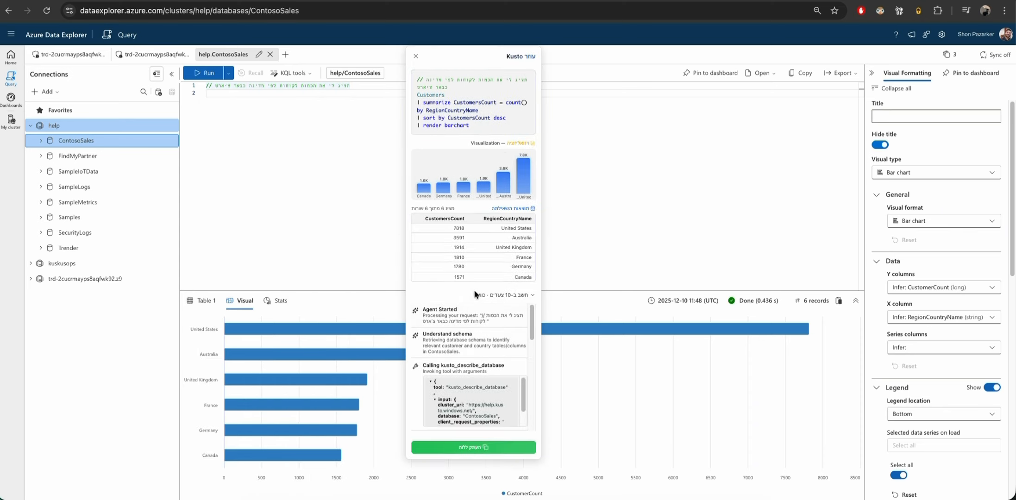
pyautogui.scroll(-10, 477, 351)
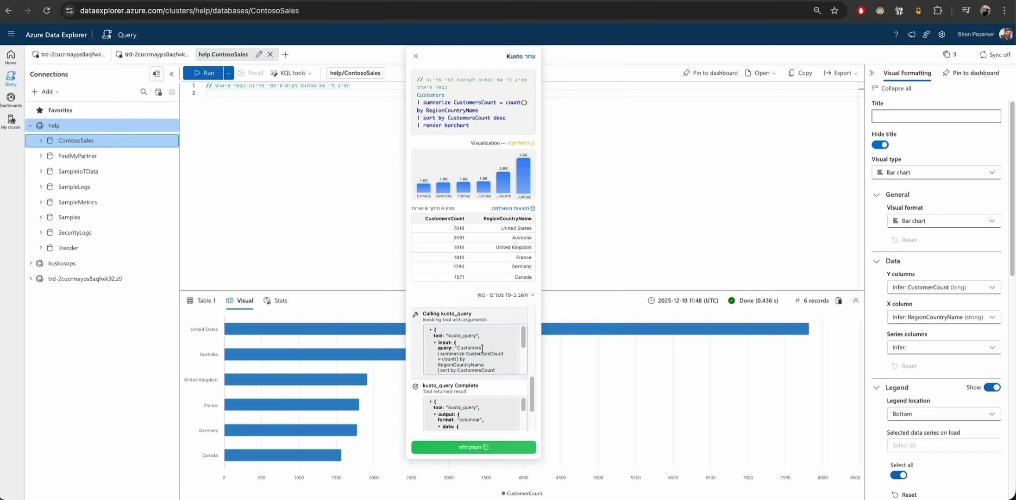
pyautogui.scroll(5, 421, 368)
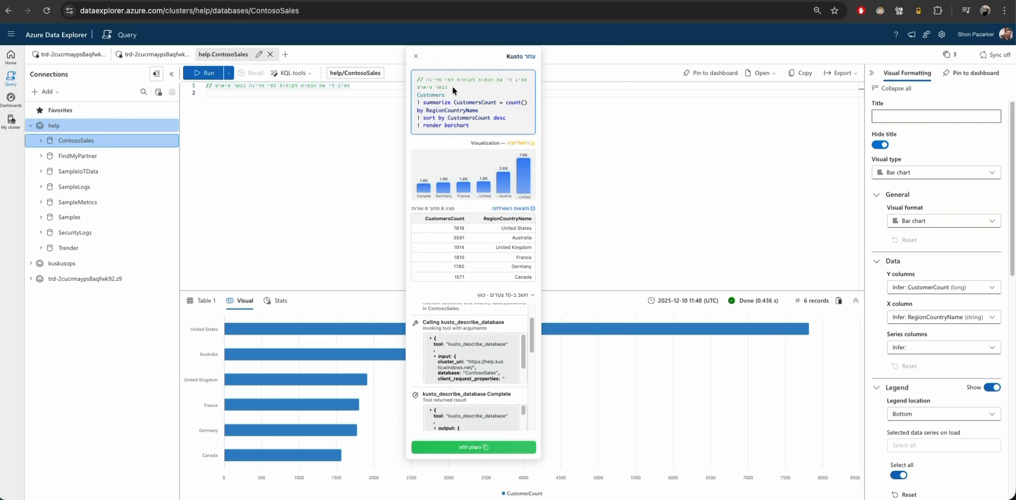
pyautogui.moveTo(451, 85); pyautogui.dragTo(531, 79)
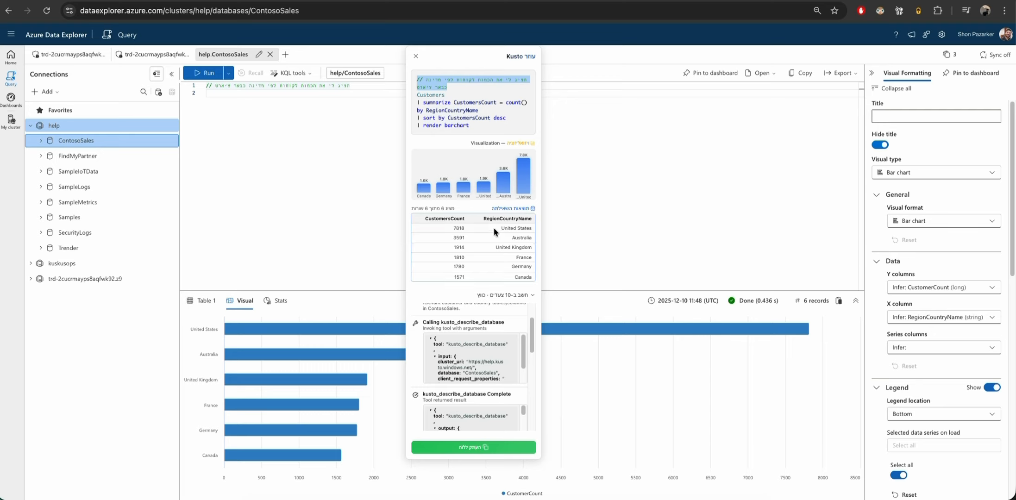
pyautogui.scroll(-3, 488, 324)
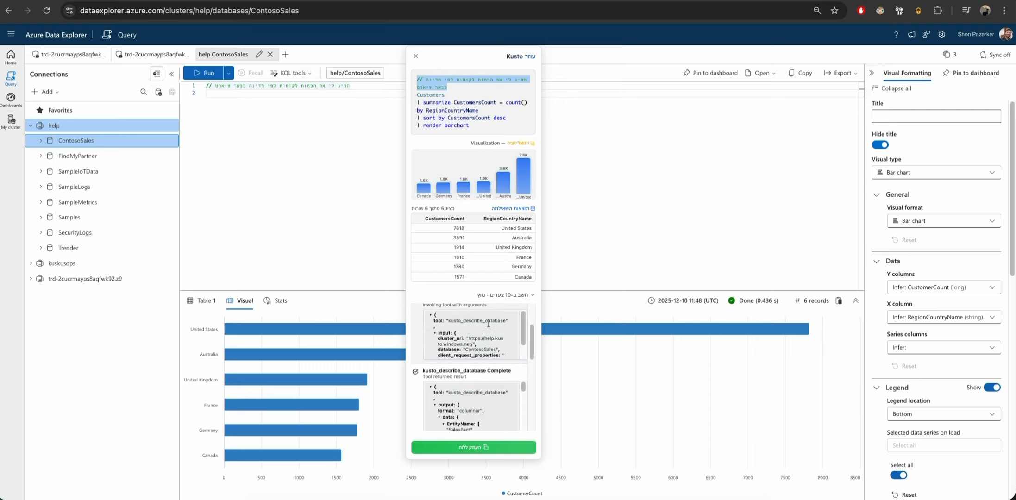
pyautogui.scroll(1, 487, 327)
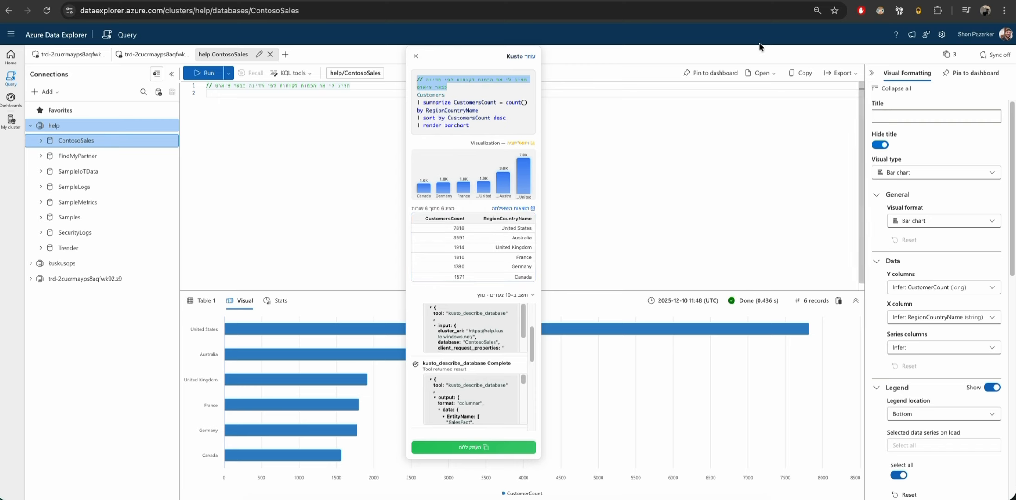
pyautogui.scroll(5, 486, 331)
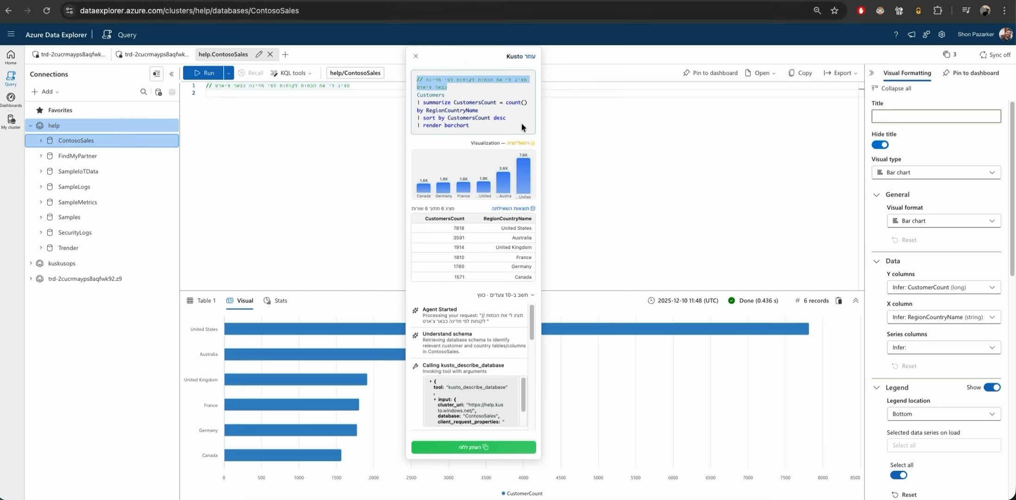
# Set the language to English in the Kusto Assistant extension's settings
pyautogui.click(937, 10)
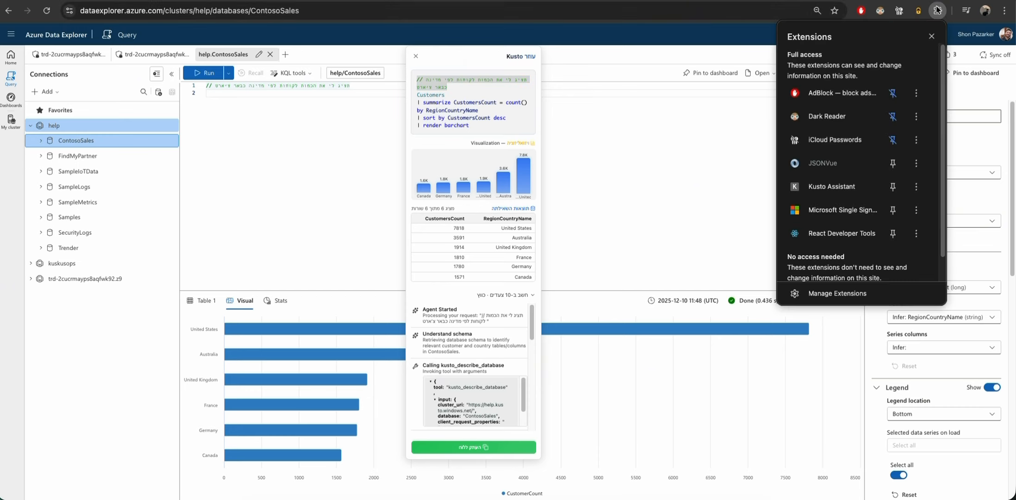
pyautogui.click(850, 187)
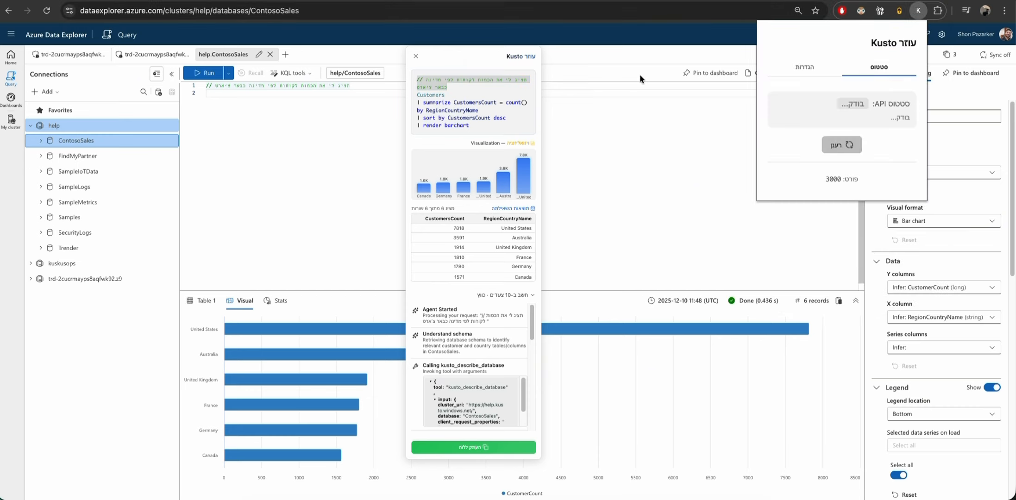
pyautogui.click(835, 68)
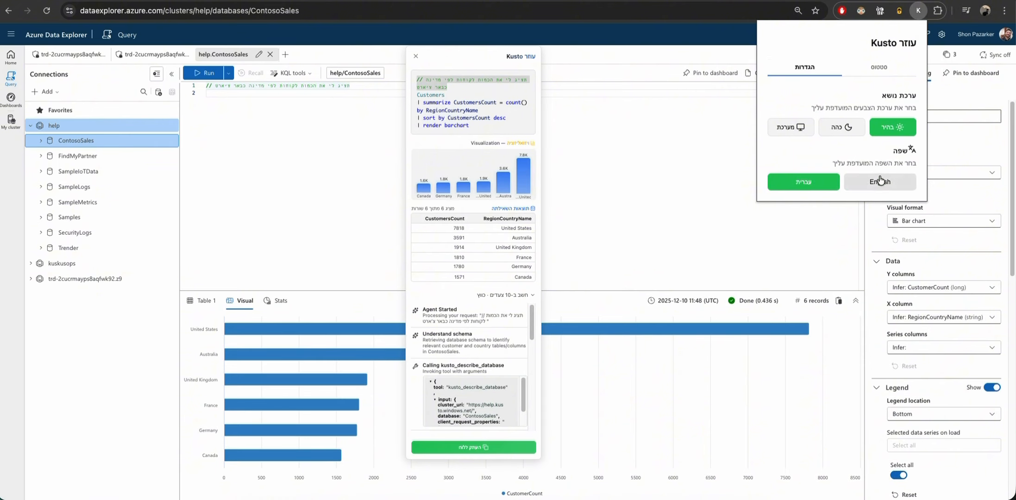
pyautogui.click(866, 184)
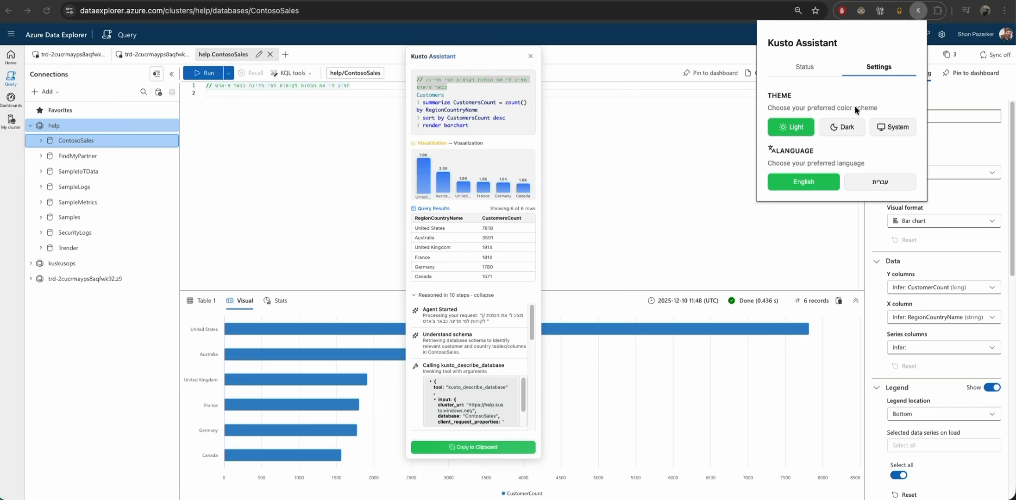
# Try the Dark and System themes for Kusto Assistant and look at the assistant window
pyautogui.click(854, 128)
pyautogui.click(890, 132)
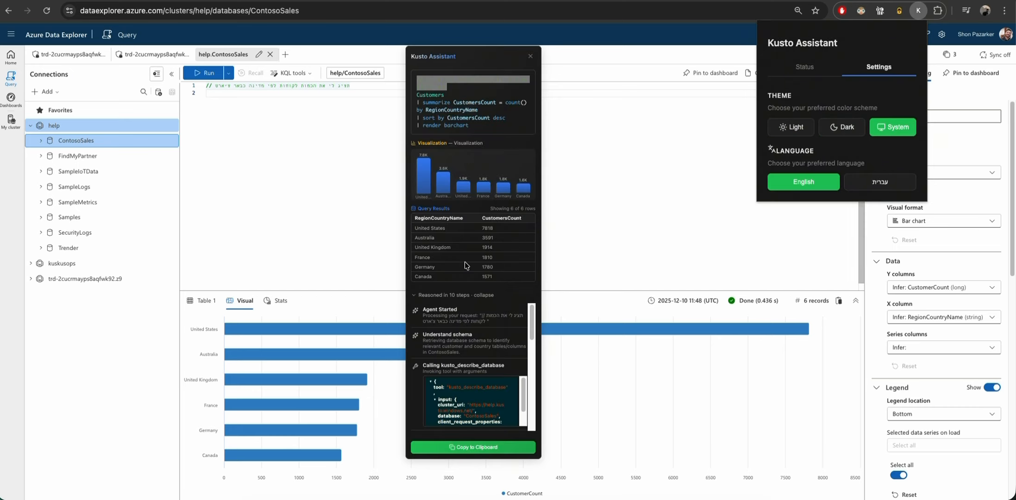
pyautogui.click(492, 107)
pyautogui.click(492, 108)
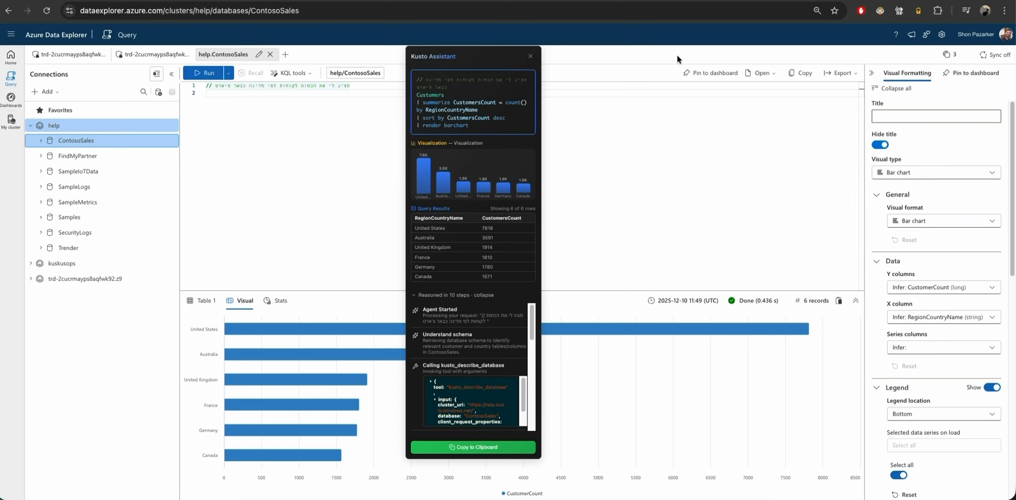
# Set the Kusto Assistant theme to Light in the extension's settings
pyautogui.click(937, 11)
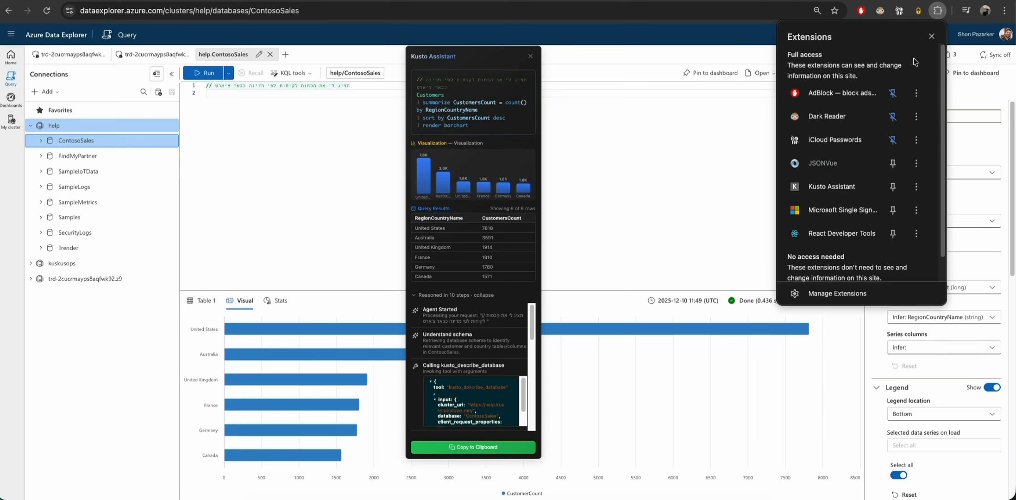
pyautogui.click(852, 190)
pyautogui.click(878, 66)
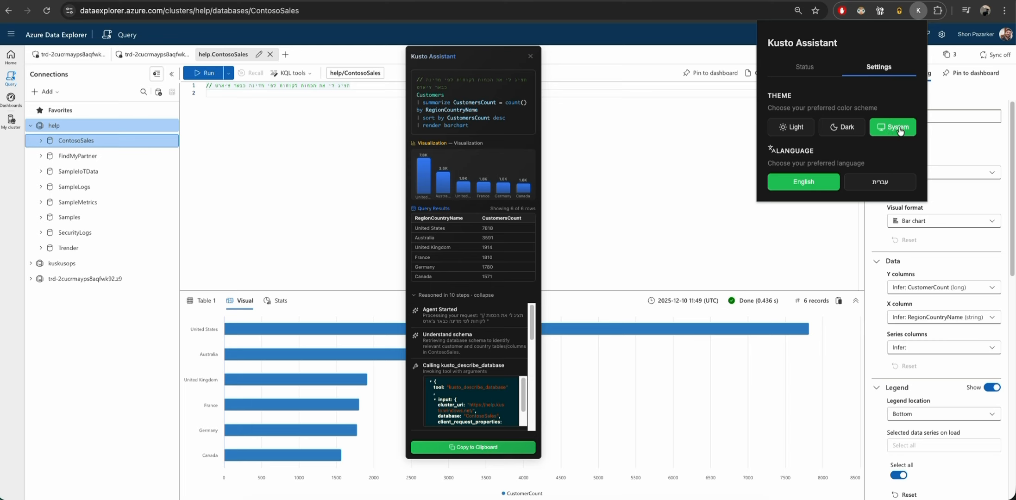
pyautogui.click(805, 130)
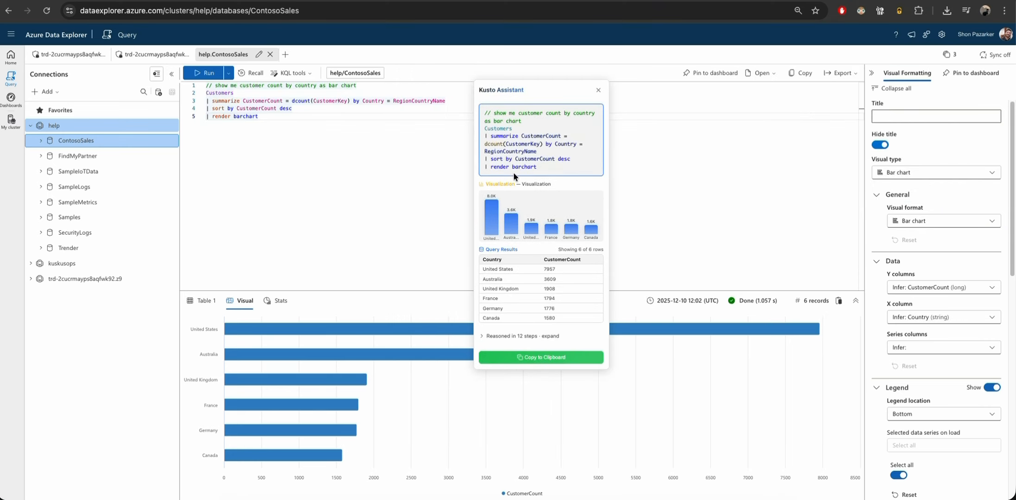
# Expand the reasoning for the customer count bar chart query and examine its plan and its kusto_list_entities and kusto_describe_database calls
pyautogui.doubleClick(369, 85)
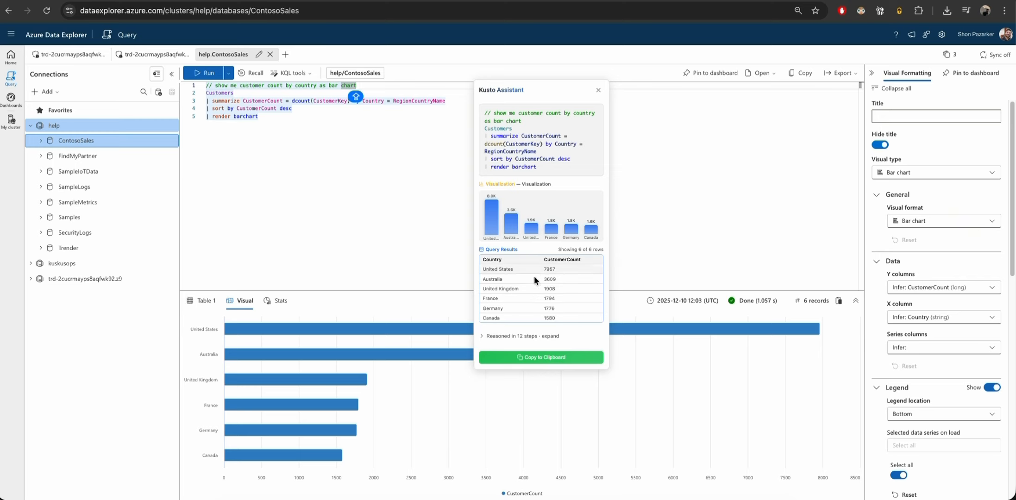
pyautogui.click(533, 342)
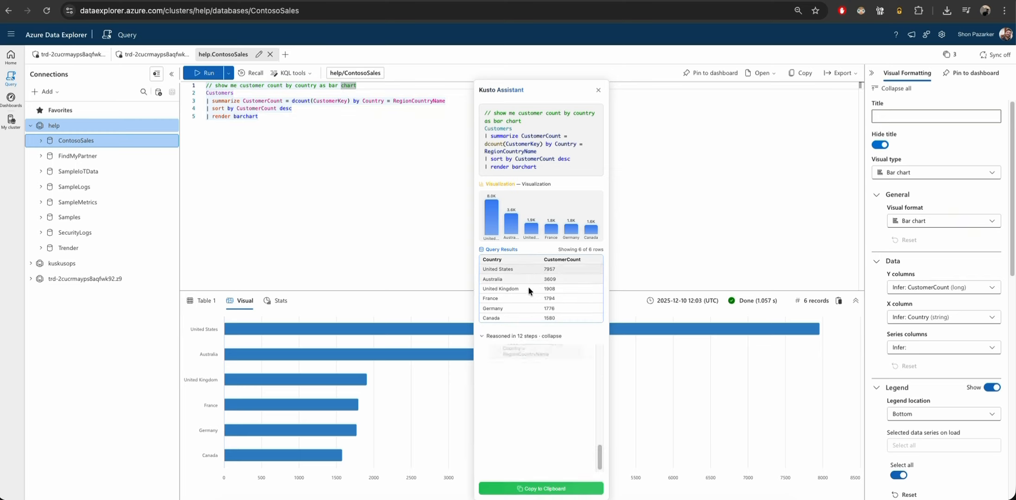
pyautogui.moveTo(511, 89); pyautogui.dragTo(510, 56)
pyautogui.scroll(10, 515, 334)
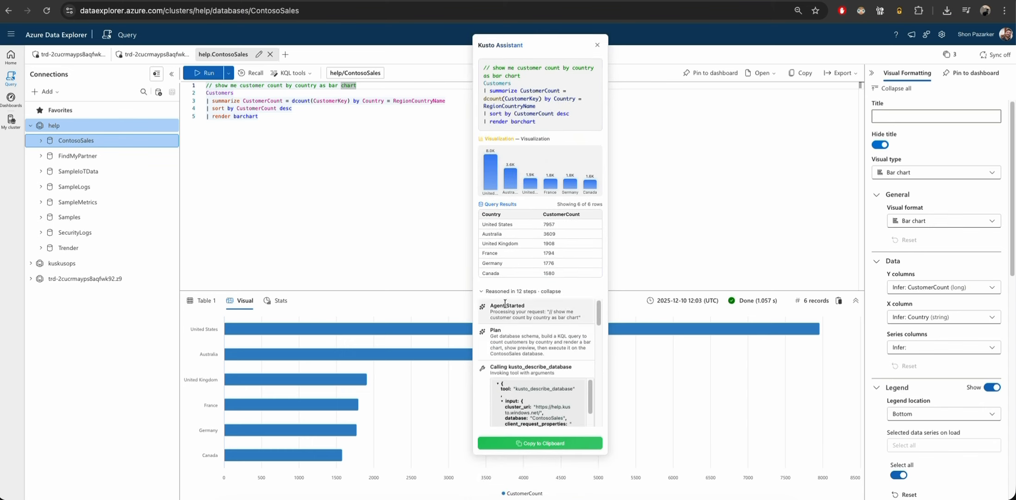
pyautogui.scroll(-8, 491, 312)
pyautogui.scroll(5, 491, 330)
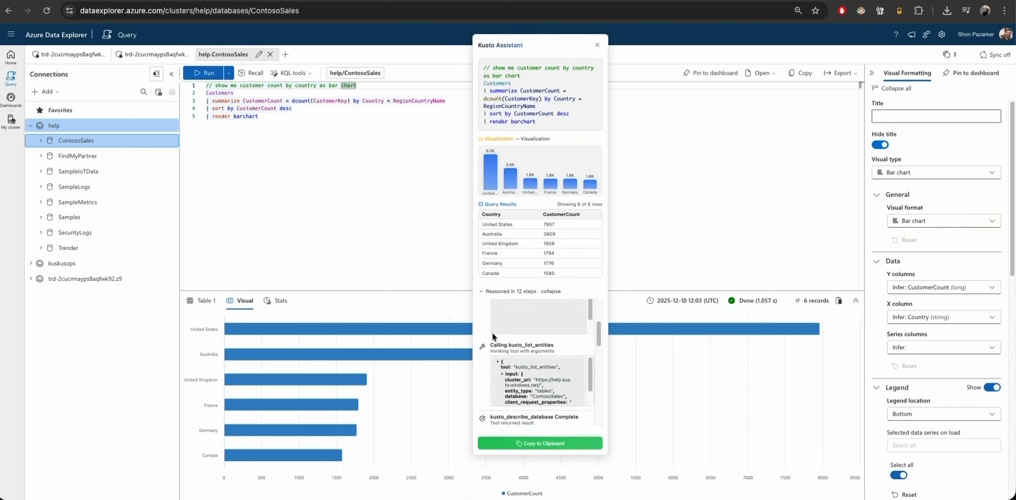
pyautogui.scroll(-4, 502, 376)
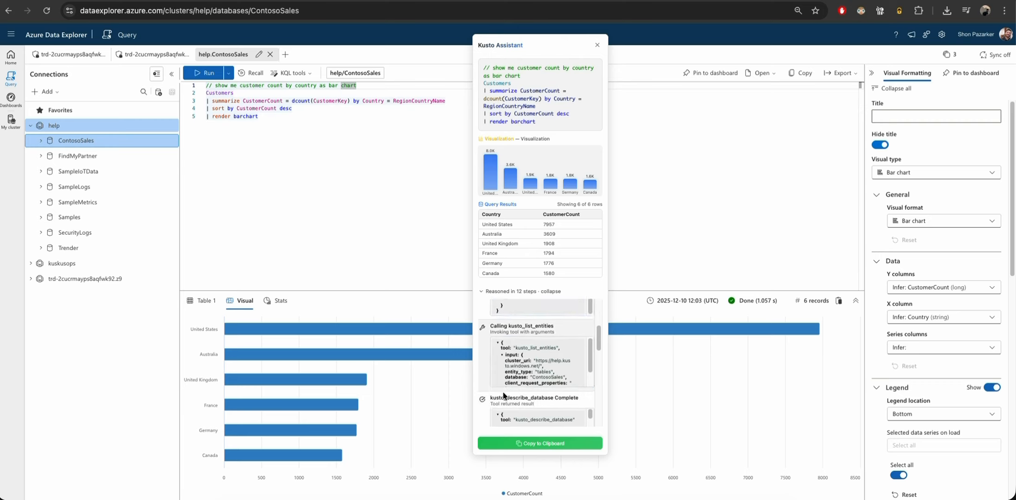
pyautogui.scroll(-3, 515, 359)
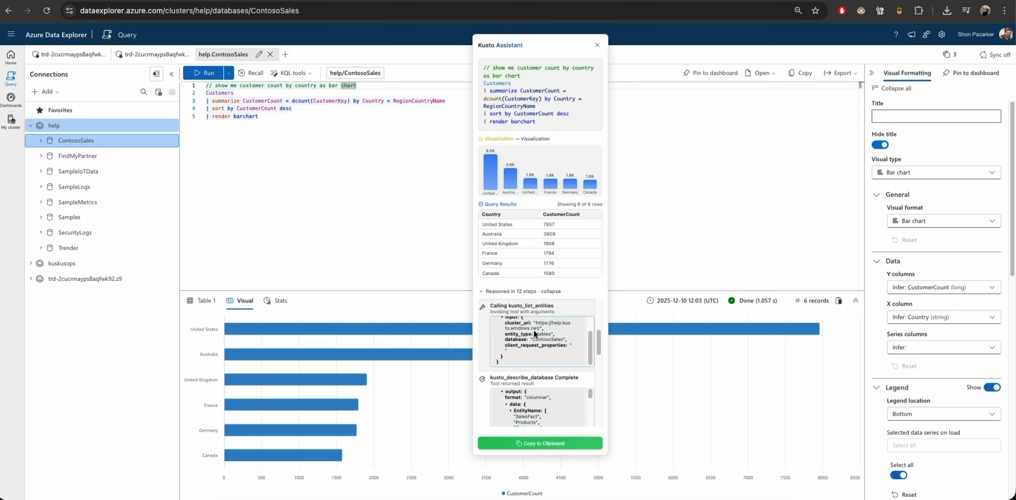
pyautogui.scroll(-3, 494, 373)
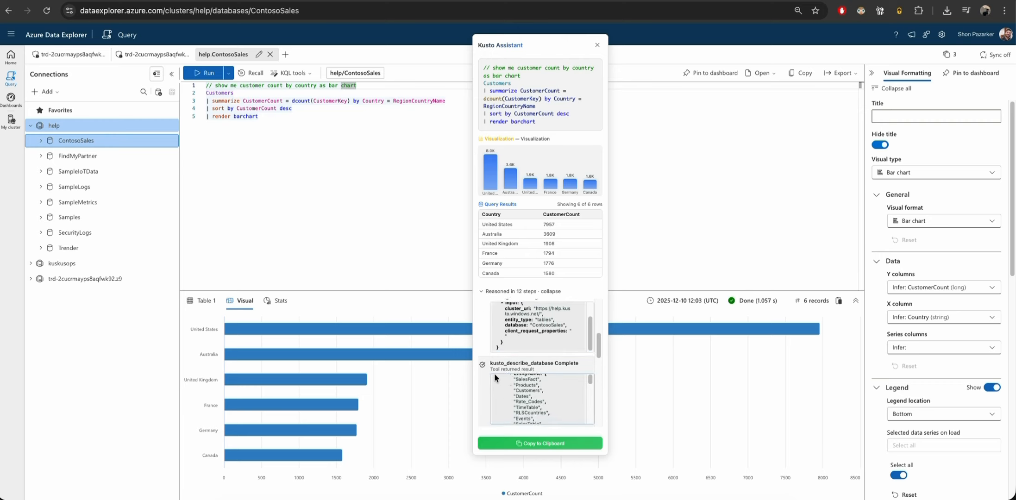
# Examine the query generation and kusto_query execution steps, collapse the reasoning and move the assistant window away from the editor's query
pyautogui.scroll(-8, 494, 373)
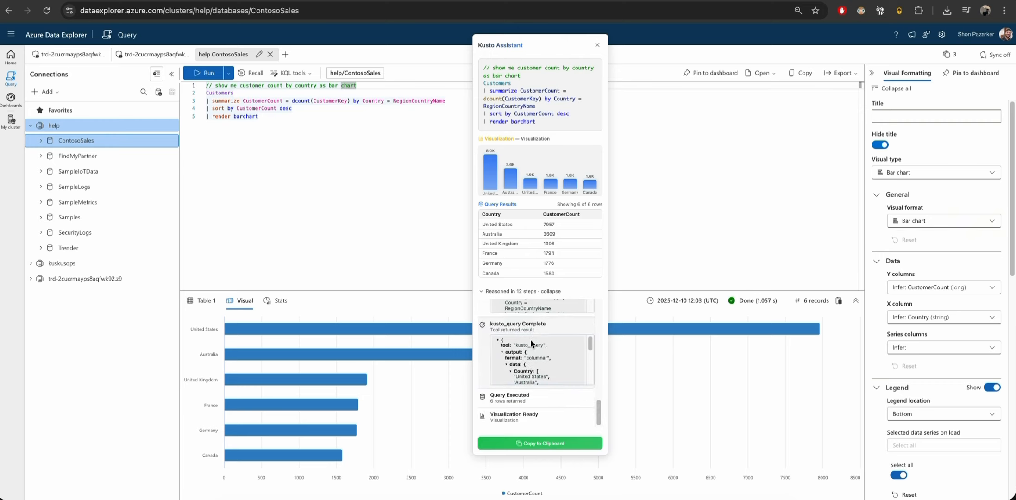
pyautogui.scroll(5, 532, 344)
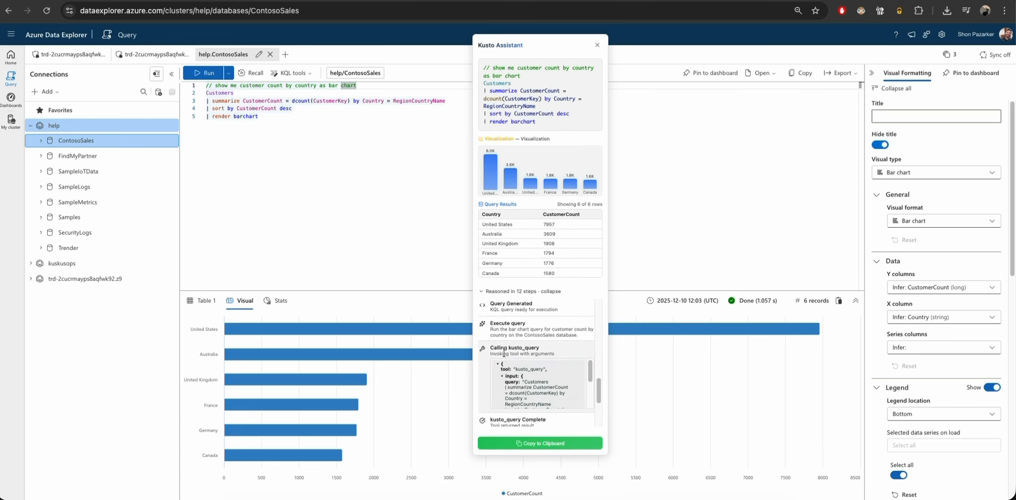
pyautogui.scroll(-5, 504, 366)
pyautogui.scroll(-3, 490, 393)
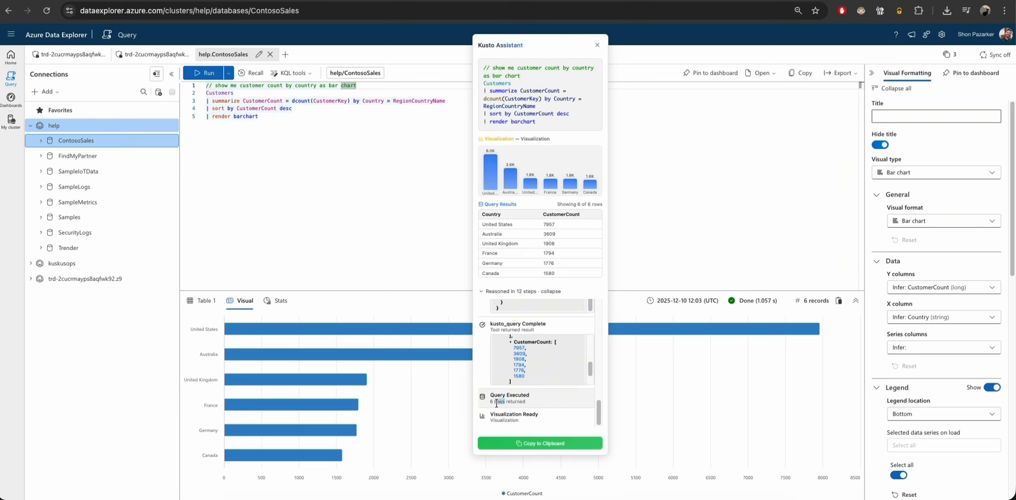
pyautogui.scroll(10, 491, 370)
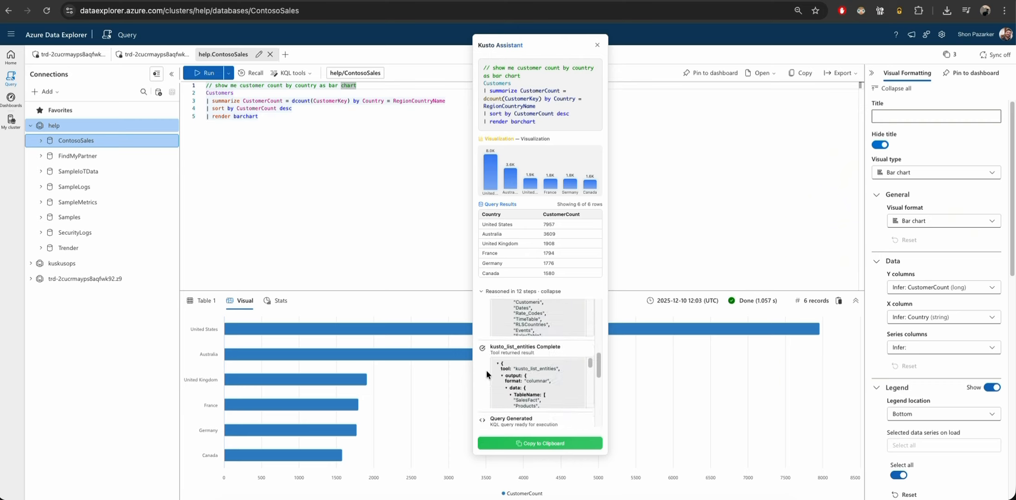
pyautogui.click(505, 293)
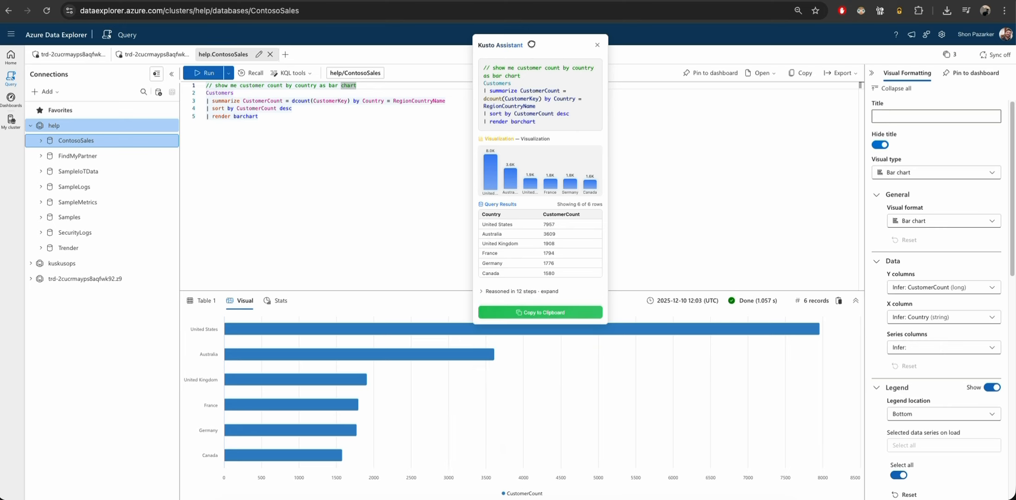
pyautogui.moveTo(532, 44); pyautogui.dragTo(682, 94)
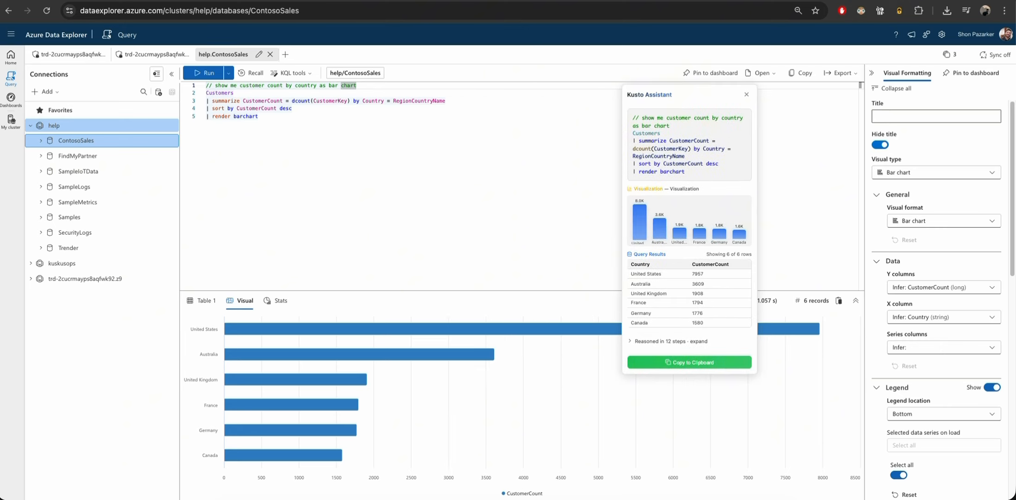
# Set the Kusto Assistant theme to System in the extension's settings
pyautogui.click(919, 10)
pyautogui.click(832, 194)
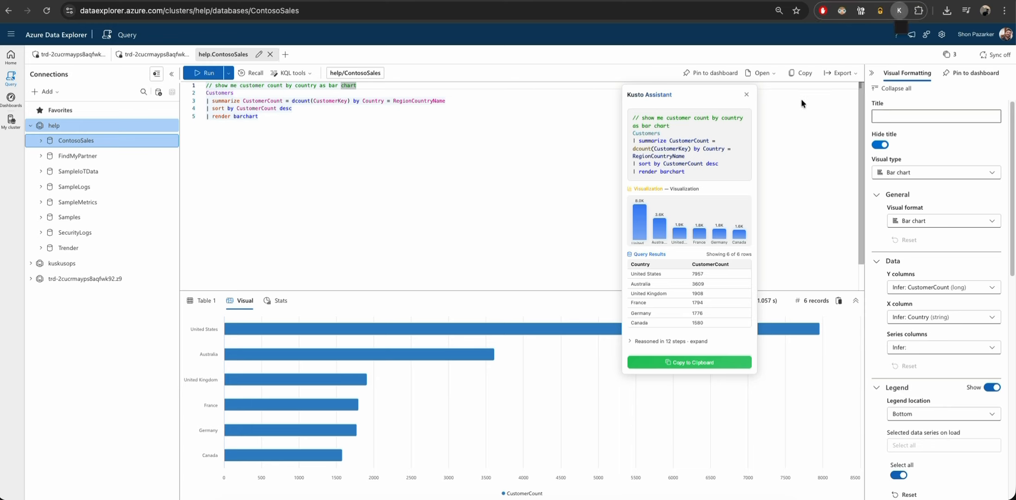
pyautogui.click(835, 70)
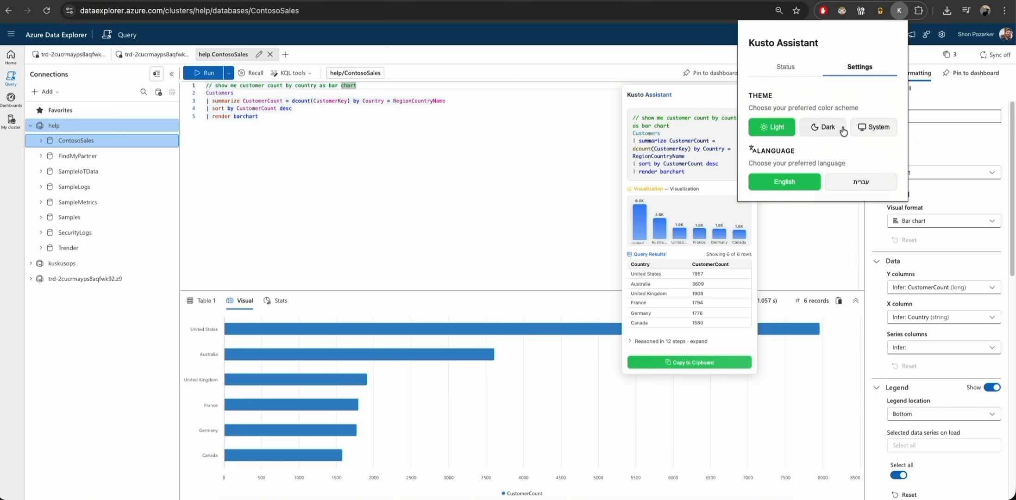
pyautogui.click(873, 127)
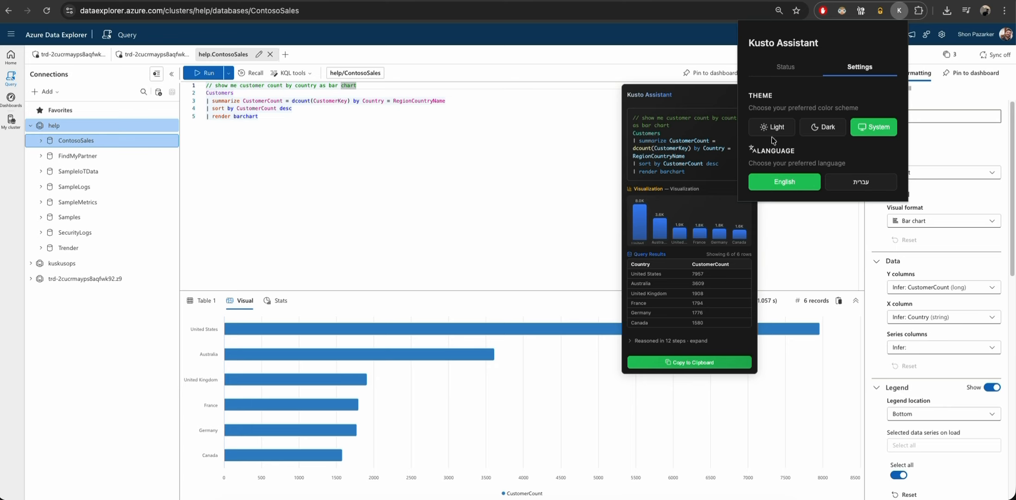
# Set the Kusto Assistant language to עברית and move the assistant window closer to the query text
pyautogui.click(861, 182)
pyautogui.click(695, 111)
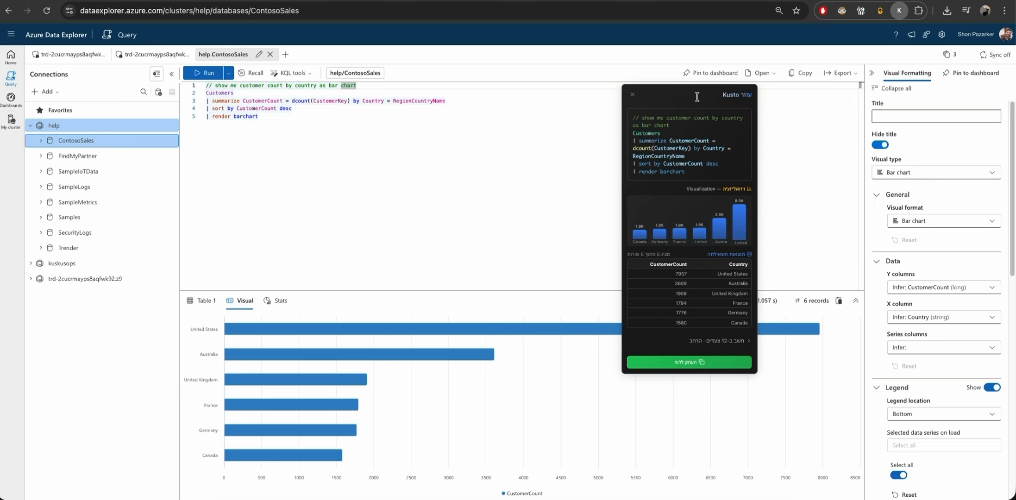
pyautogui.moveTo(732, 95); pyautogui.dragTo(640, 97)
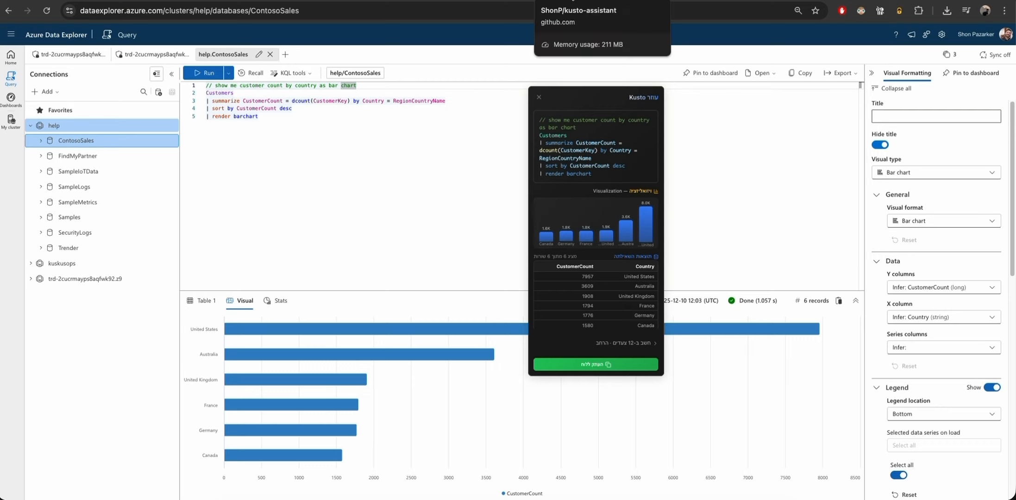
# Switch to the kusto-assistant repository on GitHub and examine the README's setup instructions for Azure login, Docker, WSL, the Chrome extension and backend health
pyautogui.click(579, 1)
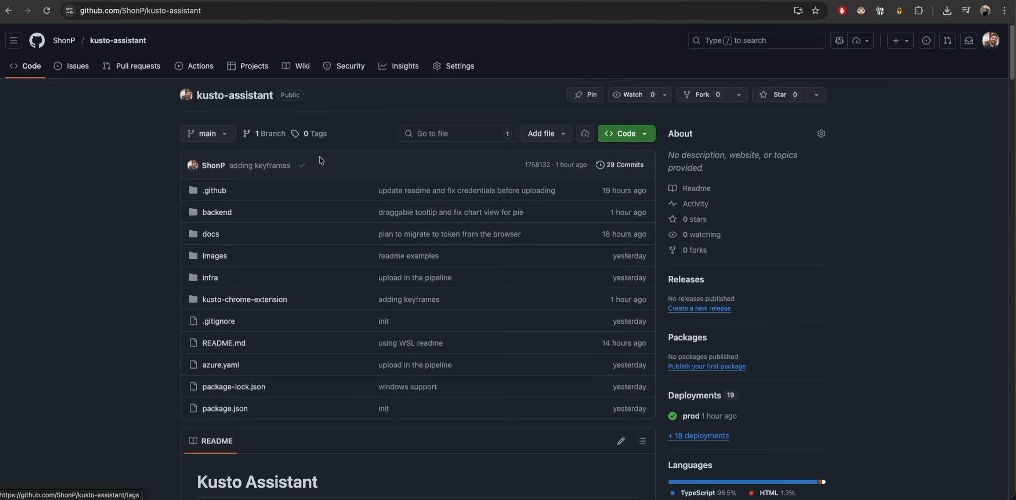
pyautogui.scroll(-5, 327, 177)
pyautogui.scroll(-9, 194, 352)
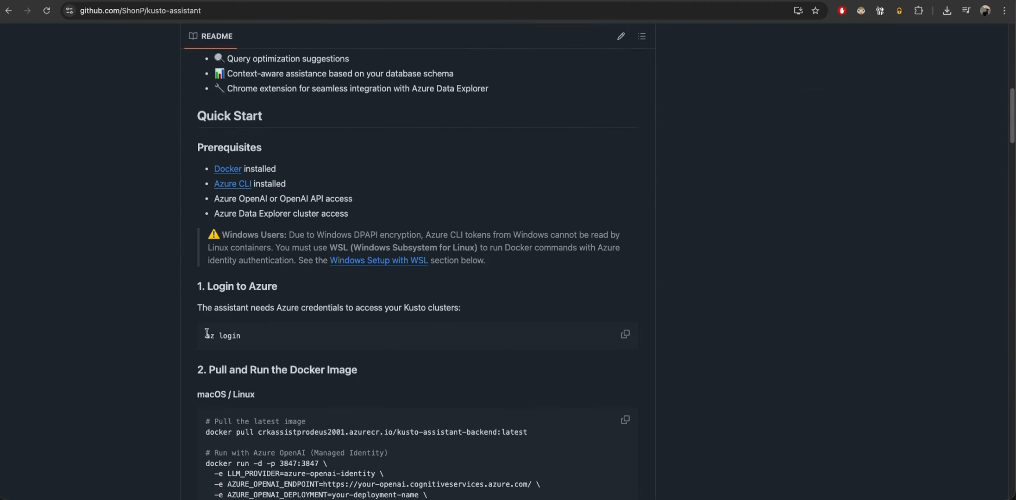
pyautogui.scroll(-9, 241, 221)
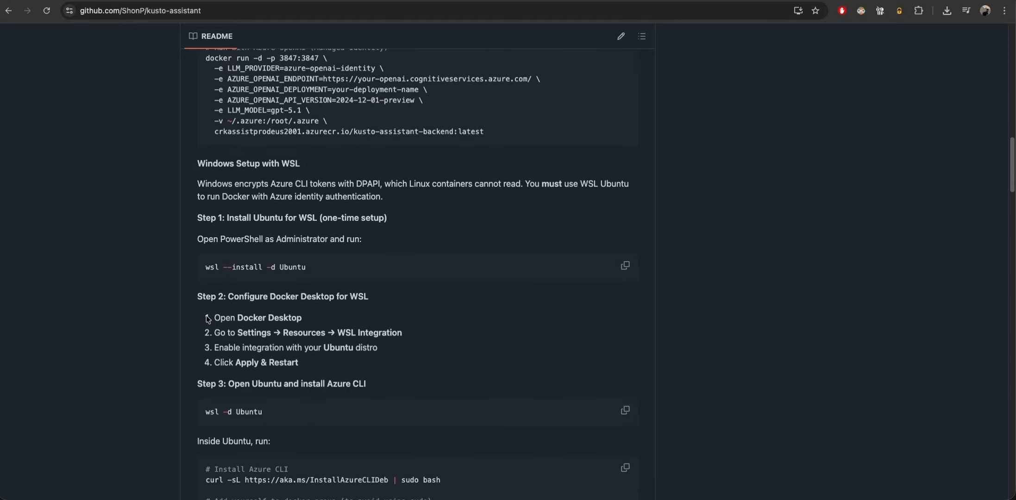
pyautogui.scroll(-13, 208, 319)
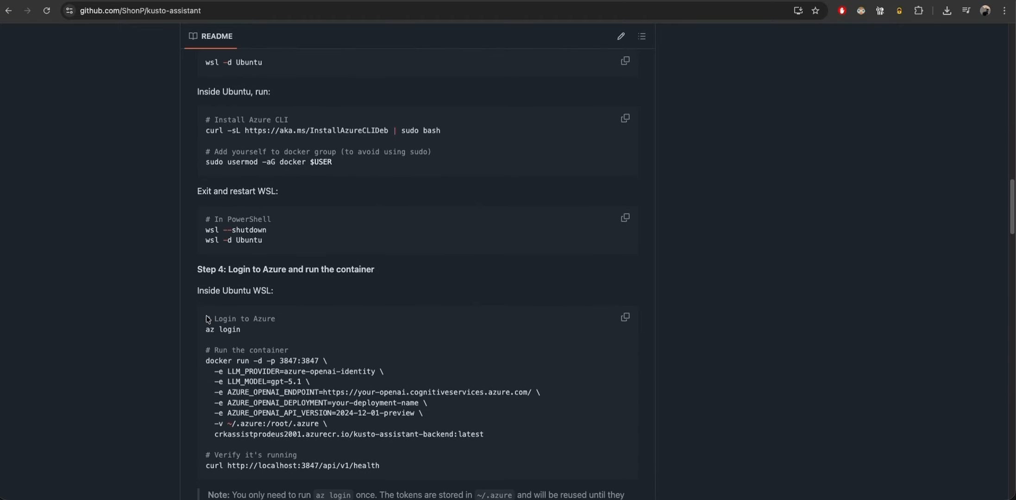
pyautogui.scroll(-2, 206, 315)
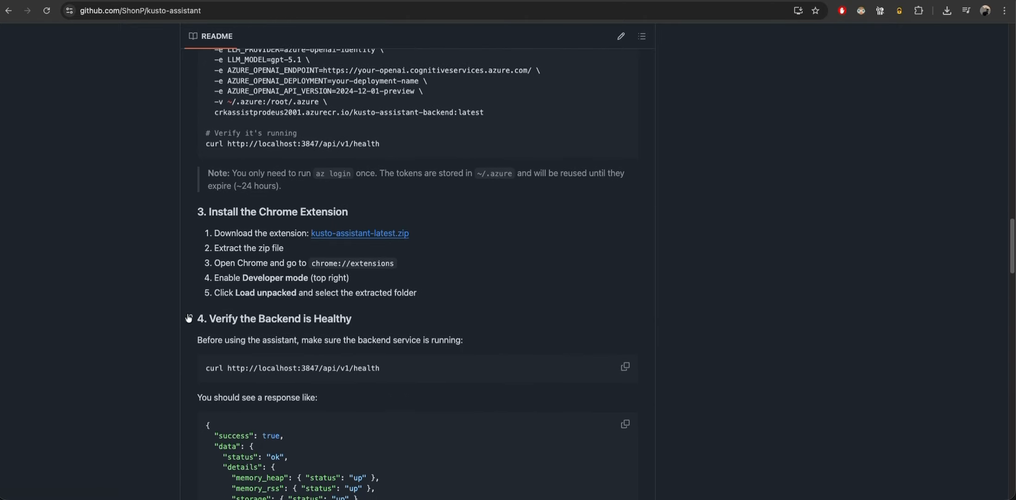
pyautogui.scroll(-2, 193, 313)
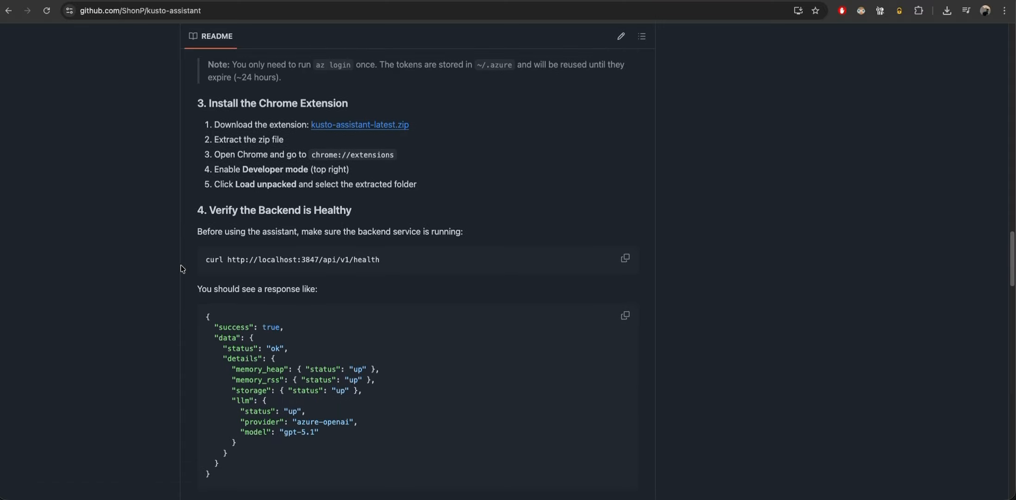
pyautogui.scroll(2, 256, 222)
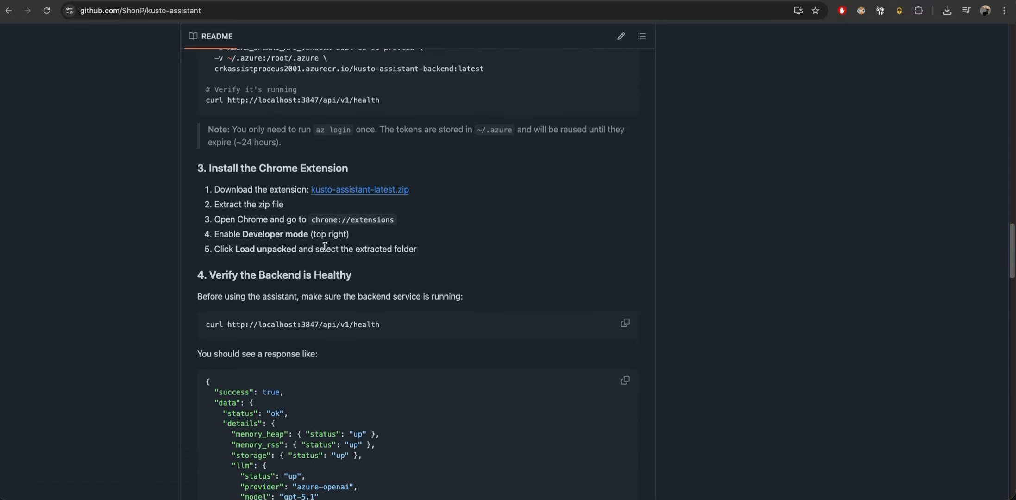
pyautogui.scroll(15, 297, 260)
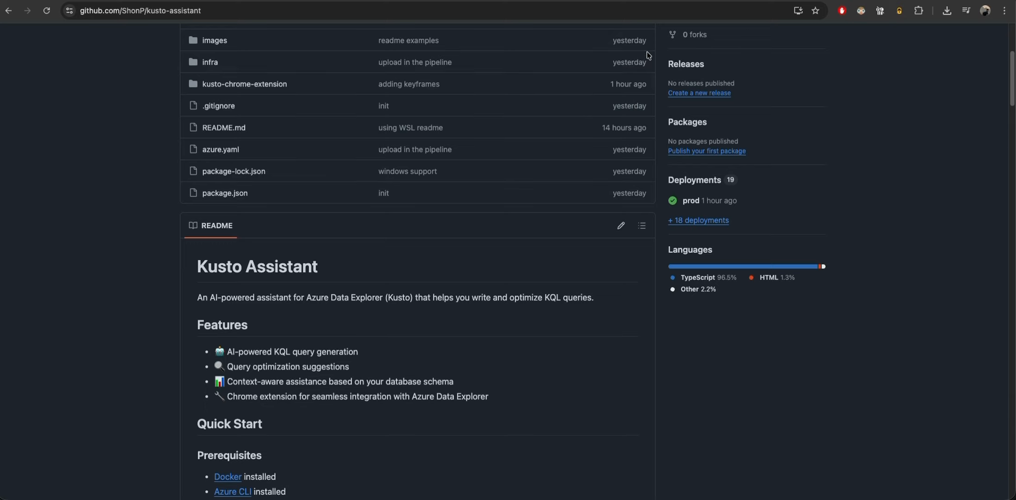
pyautogui.scroll(5, 529, 137)
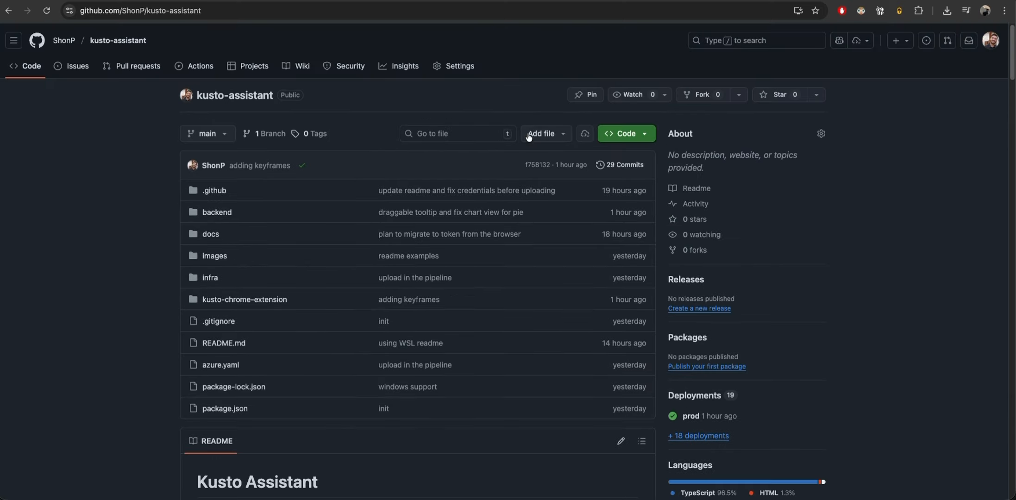